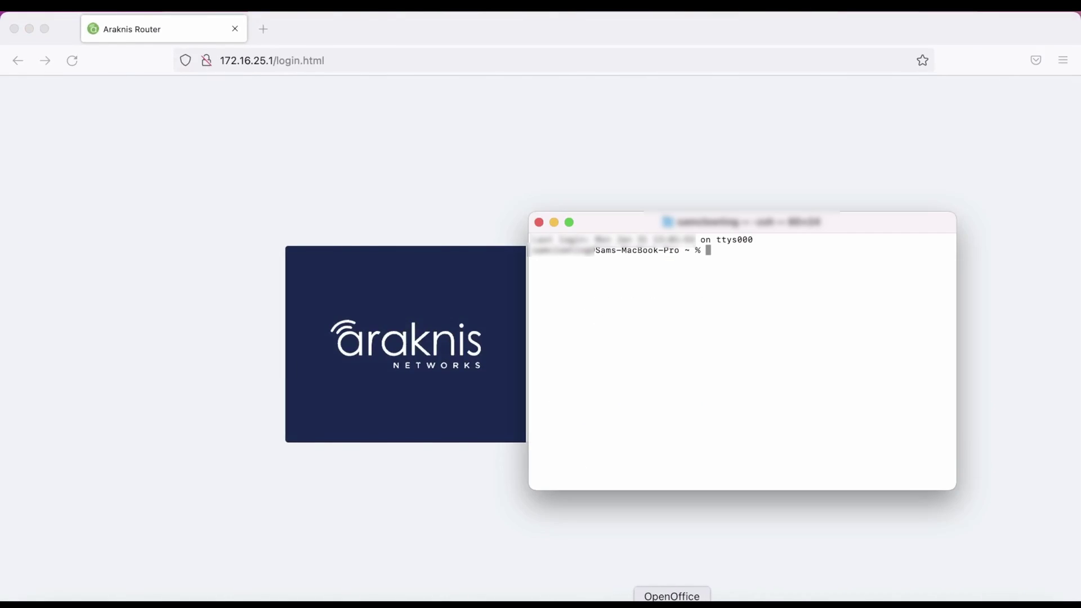
List the ARP table with arp -a and highlight the 172.16.25.x entries, including router 172.16.25.1
{"action": "type", "text": "arp -a"}
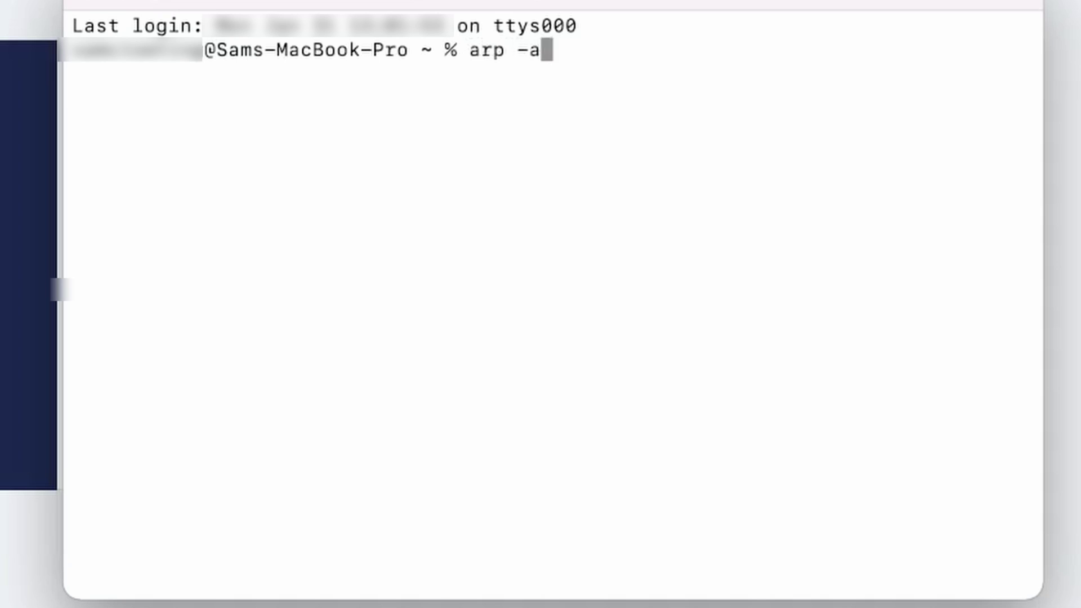
{"action": "key", "text": "Return"}
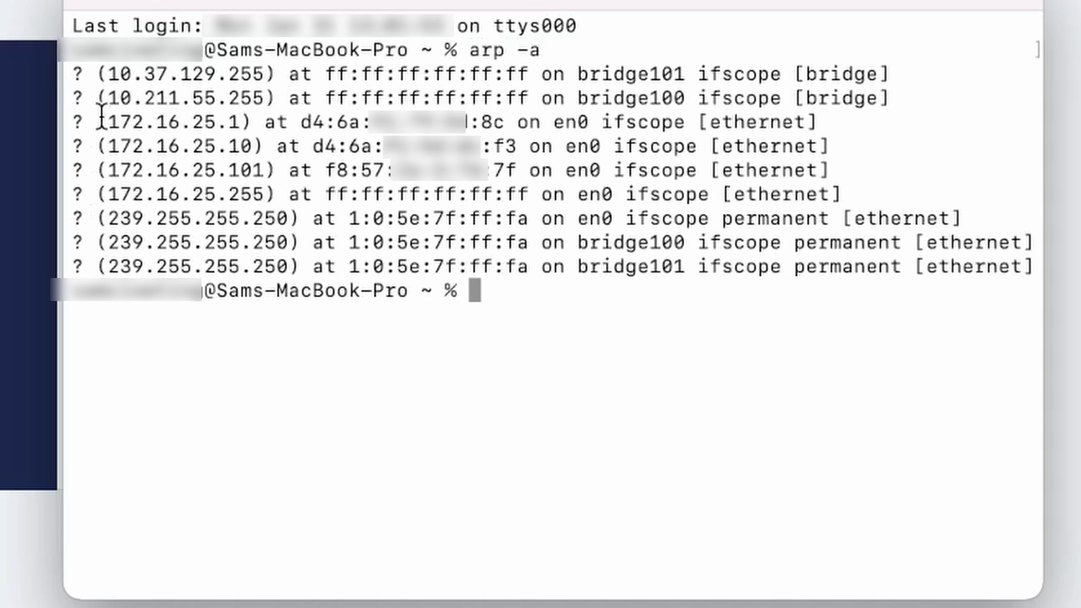
{"action": "left_click_drag", "start_coordinate": [99, 121], "coordinate": [852, 159]}
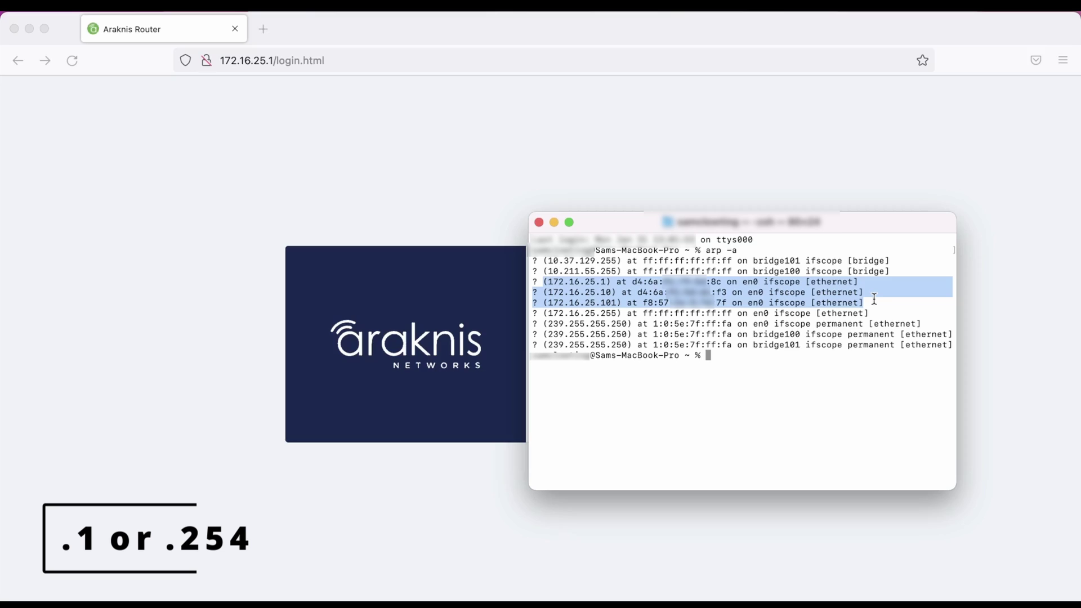
{"action": "left_click", "coordinate": [477, 184]}
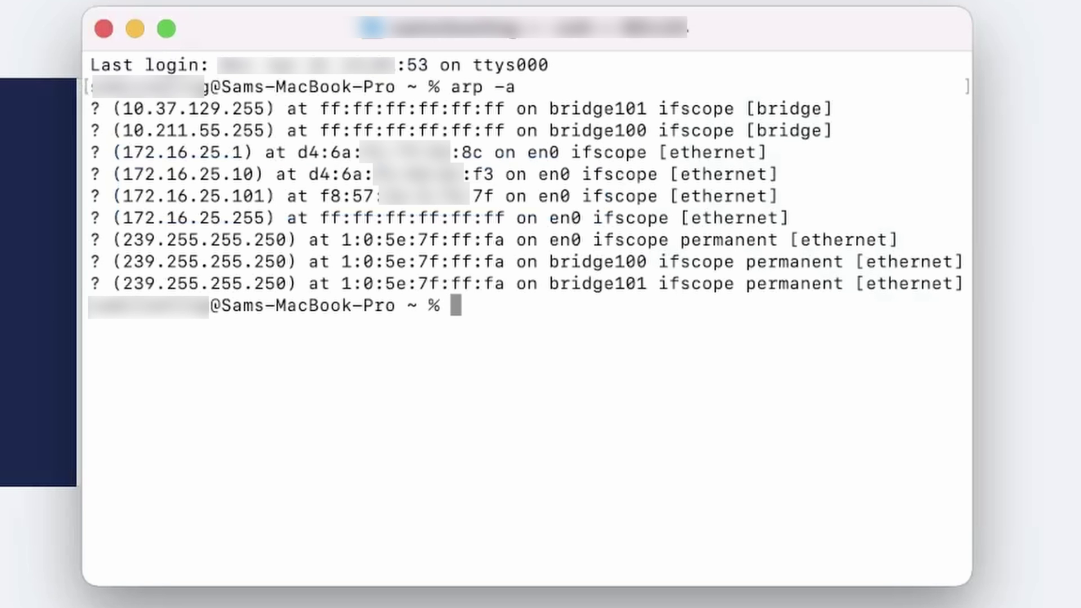
{"action": "type", "text": "ifconfig"}
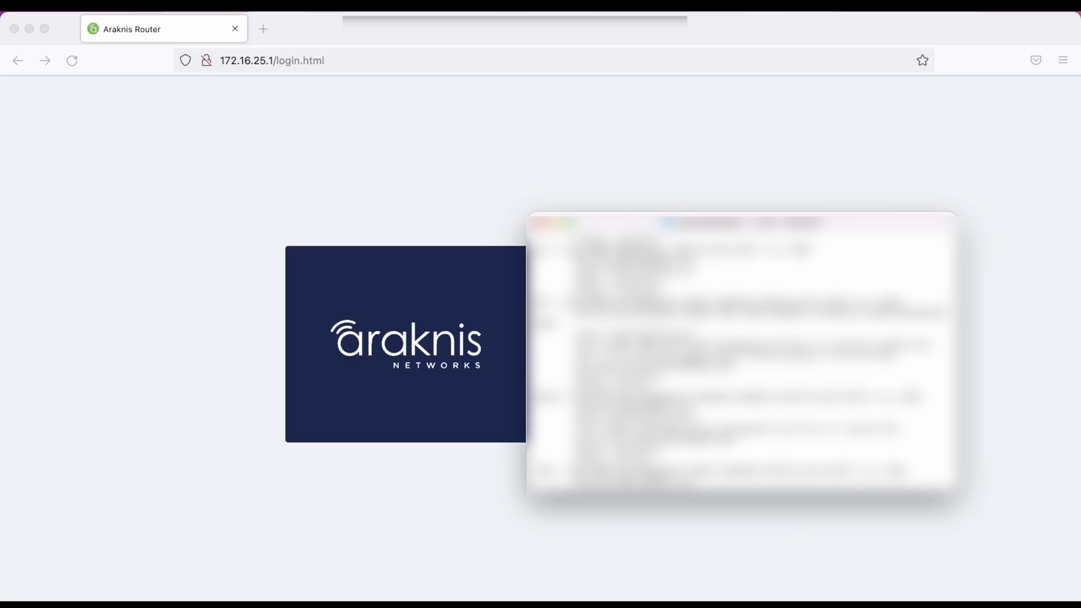
Sign in to the router web UI as admin with the account password
{"action": "left_click", "coordinate": [575, 291]}
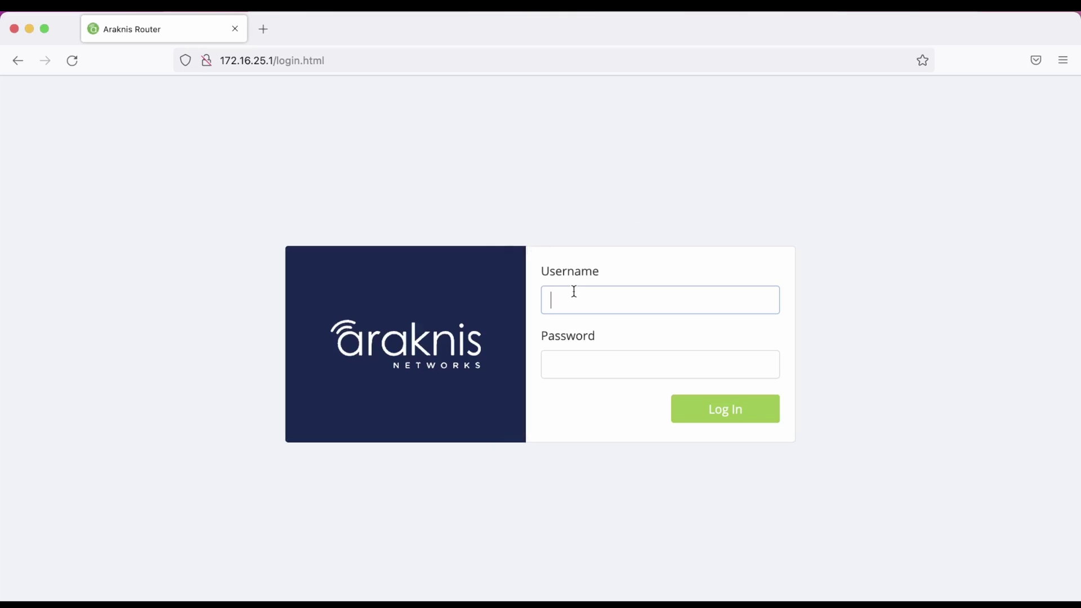
{"action": "type", "text": "admin"}
{"action": "key", "text": "Tab"}
{"action": "type", "text": "••••••••••"}
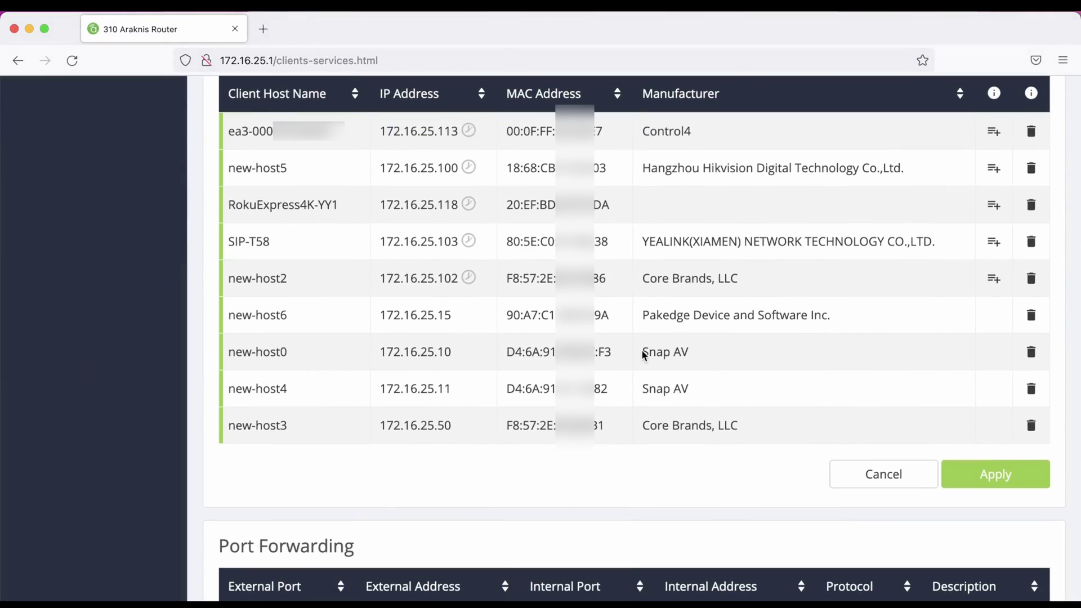
Highlight the Snap AV manufacturer entries for new-host0 and new-host4 in the client list
{"action": "left_click_drag", "start_coordinate": [643, 352], "coordinate": [688, 352]}
{"action": "left_click_drag", "start_coordinate": [643, 389], "coordinate": [702, 389]}
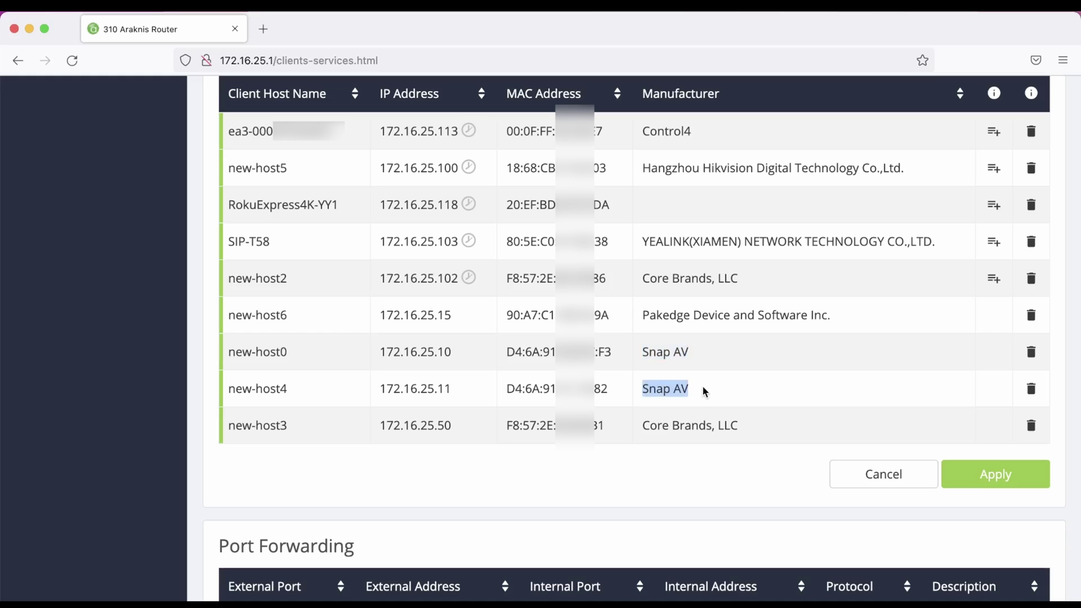
{"action": "left_click", "coordinate": [705, 392]}
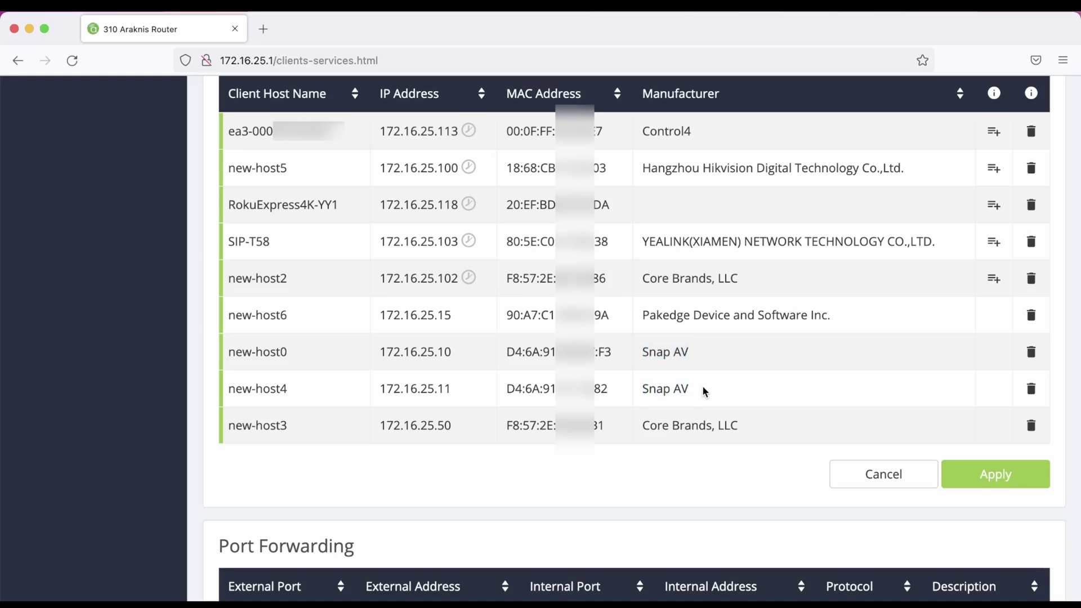
Load the switch at 172.16.25.10 in a new tab and note its model AN-210-SW-24-POE
{"action": "left_click", "coordinate": [263, 29]}
{"action": "type", "text": "172.16.25.10"}
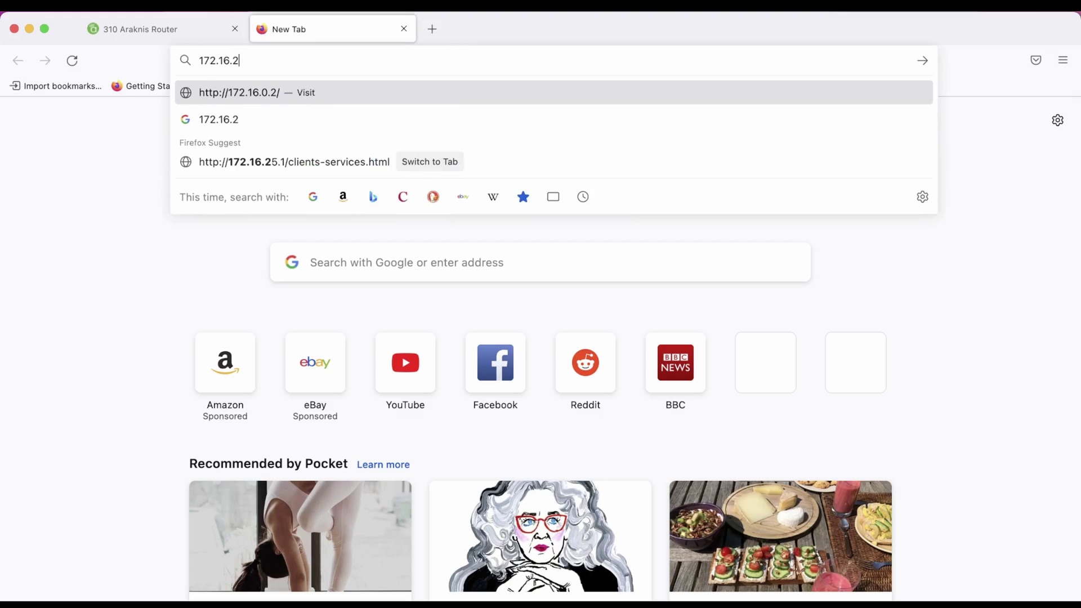
{"action": "key", "text": "Return"}
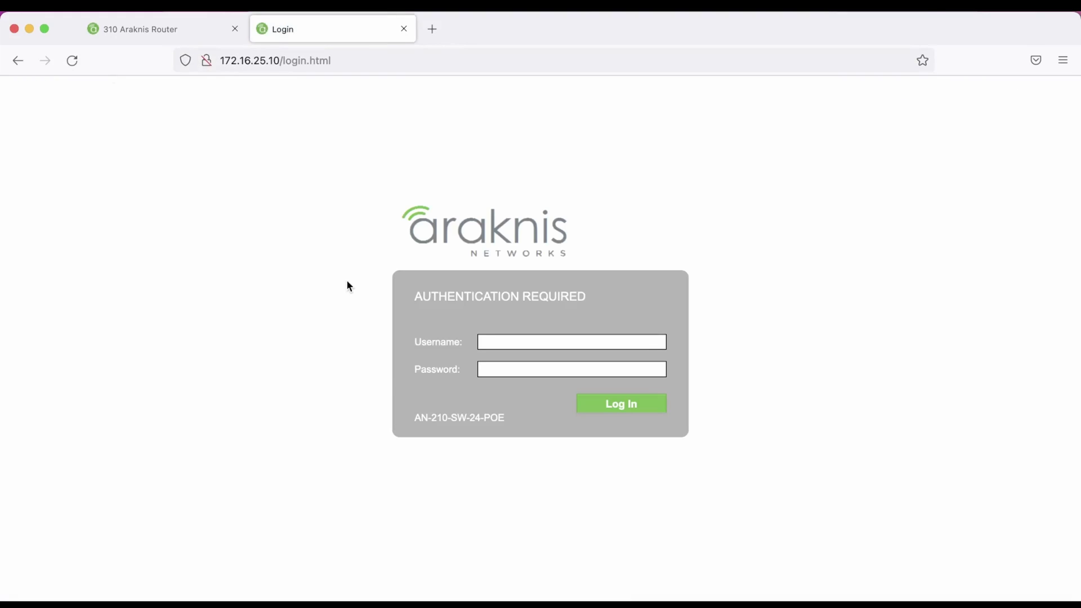
{"action": "left_click_drag", "start_coordinate": [412, 418], "coordinate": [505, 417]}
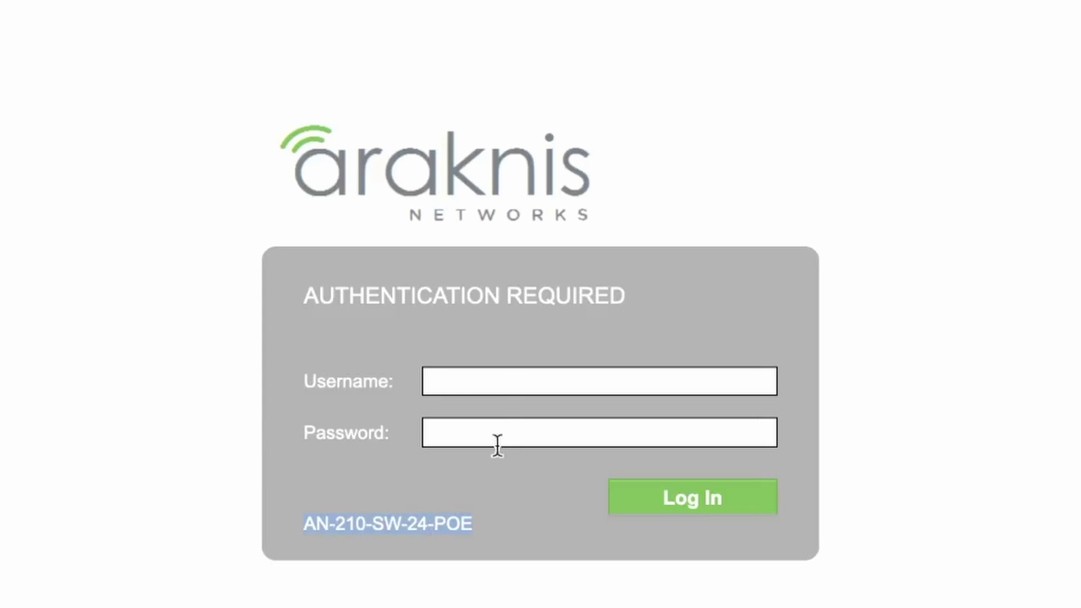
Log in to the switch as admin with its password
{"action": "left_click", "coordinate": [509, 381]}
{"action": "type", "text": "admin"}
{"action": "key", "text": "Tab"}
{"action": "type", "text": "adm"}
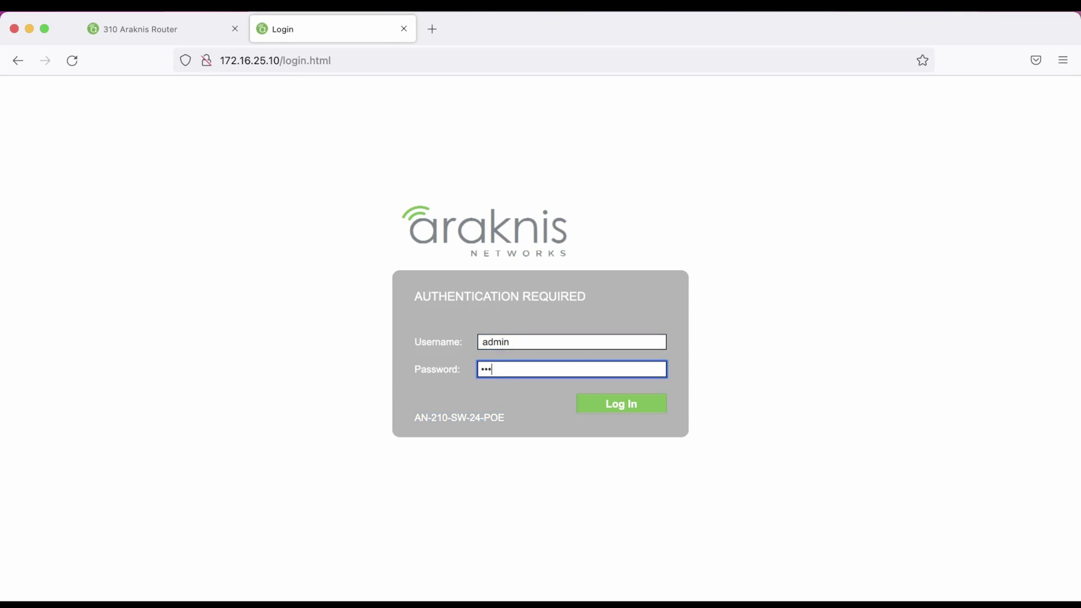
{"action": "type", "text": "in123456"}
{"action": "key", "text": "Return"}
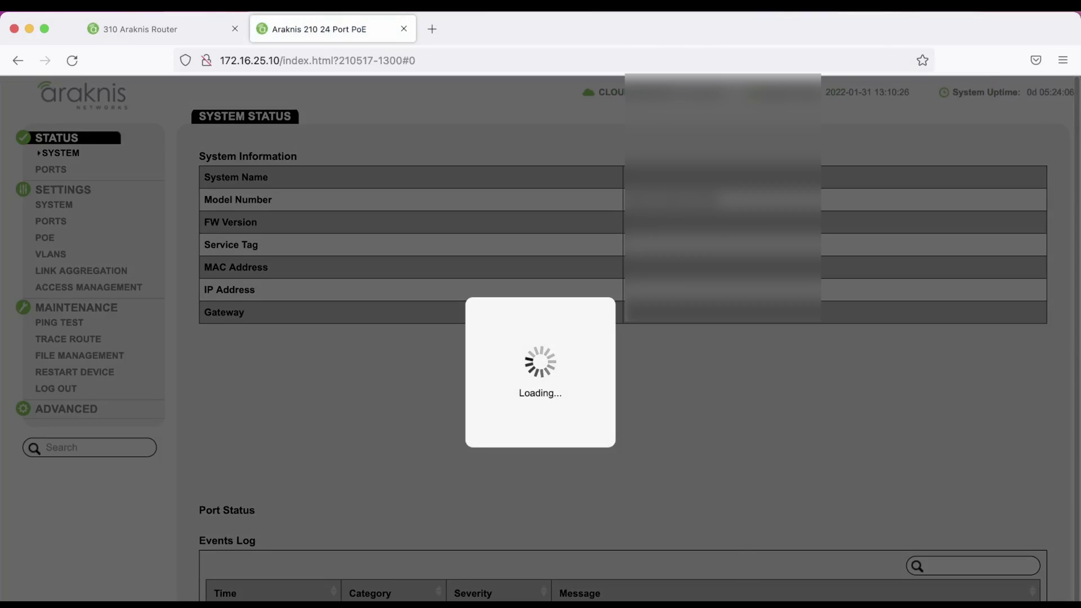
Scroll the System Status page to review which ports are linked in the Port Status table
{"action": "scroll", "coordinate": [473, 403], "scroll_direction": "down", "scroll_amount": 10}
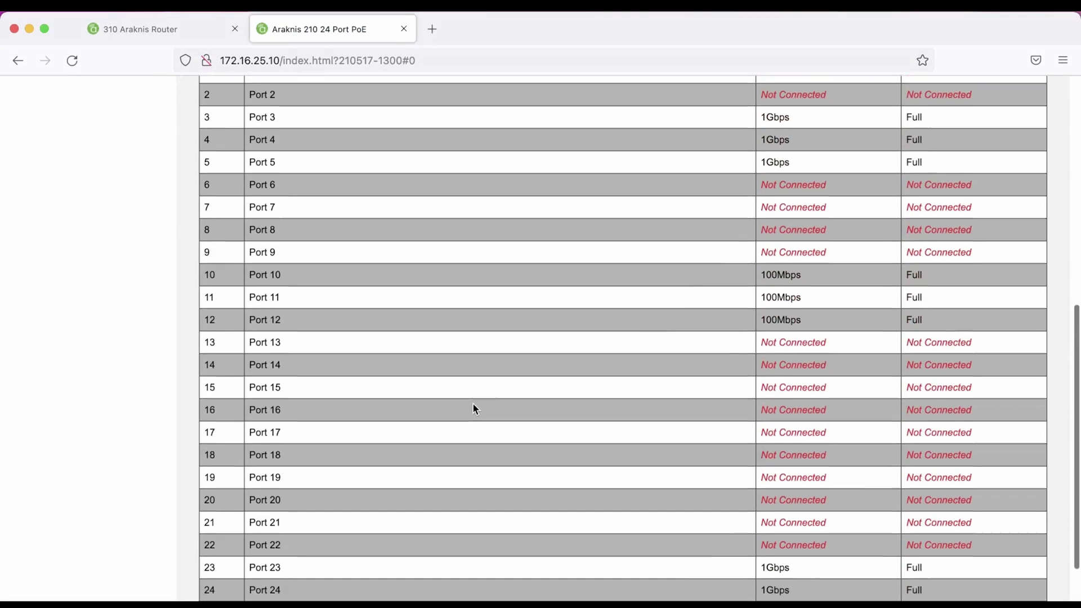
{"action": "scroll", "coordinate": [473, 405], "scroll_direction": "down", "scroll_amount": 1}
{"action": "scroll", "coordinate": [473, 405], "scroll_direction": "up", "scroll_amount": 1}
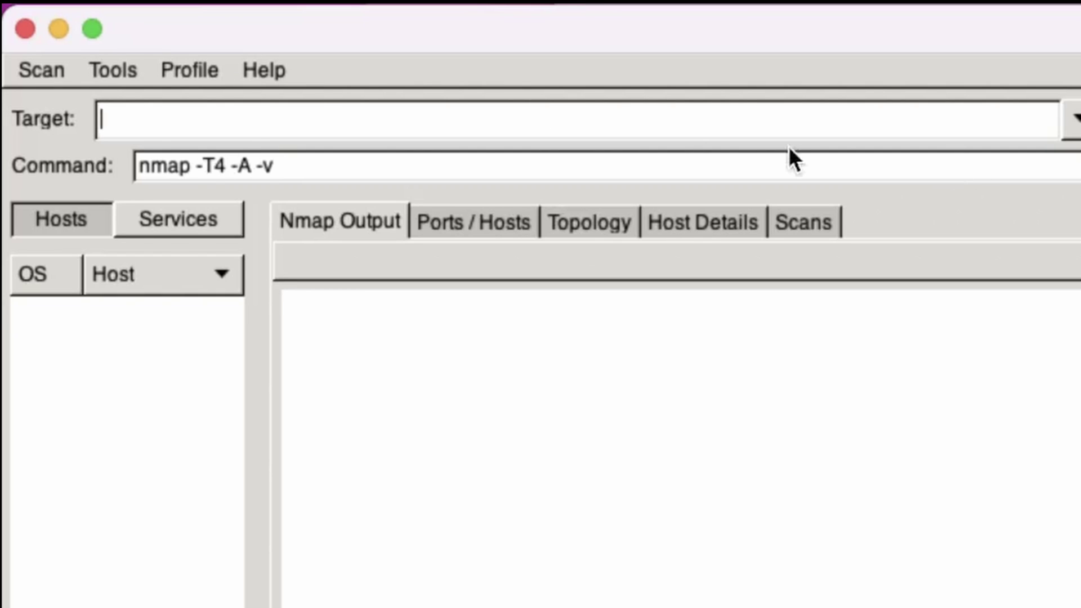
Scan 172.16.25.1-254 and review the scan report for host 172.16.25.100
{"action": "type", "text": "172.16"}
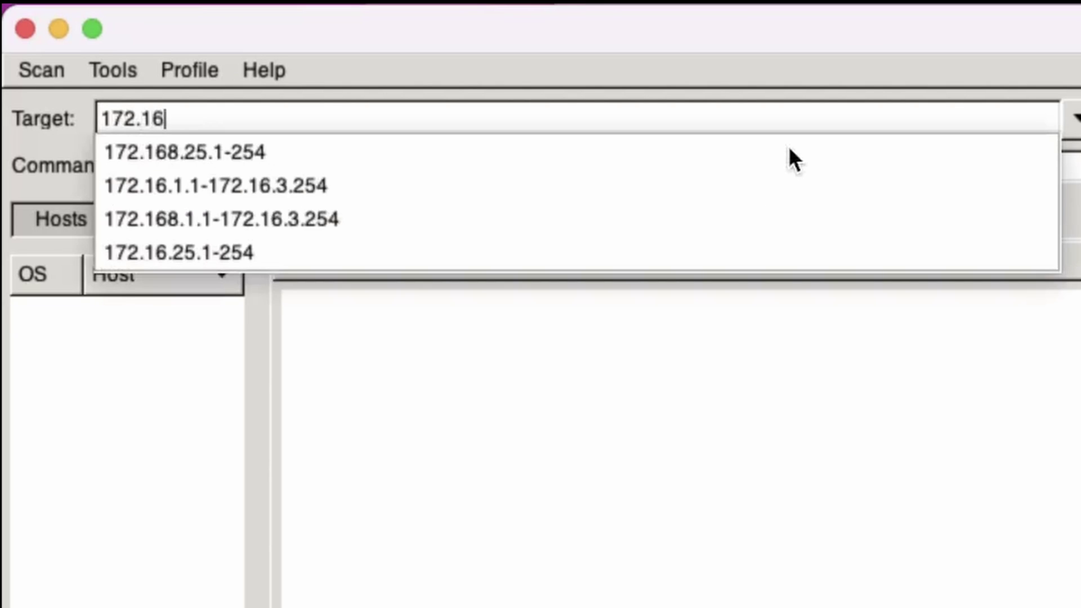
{"action": "type", "text": ".25.1-254"}
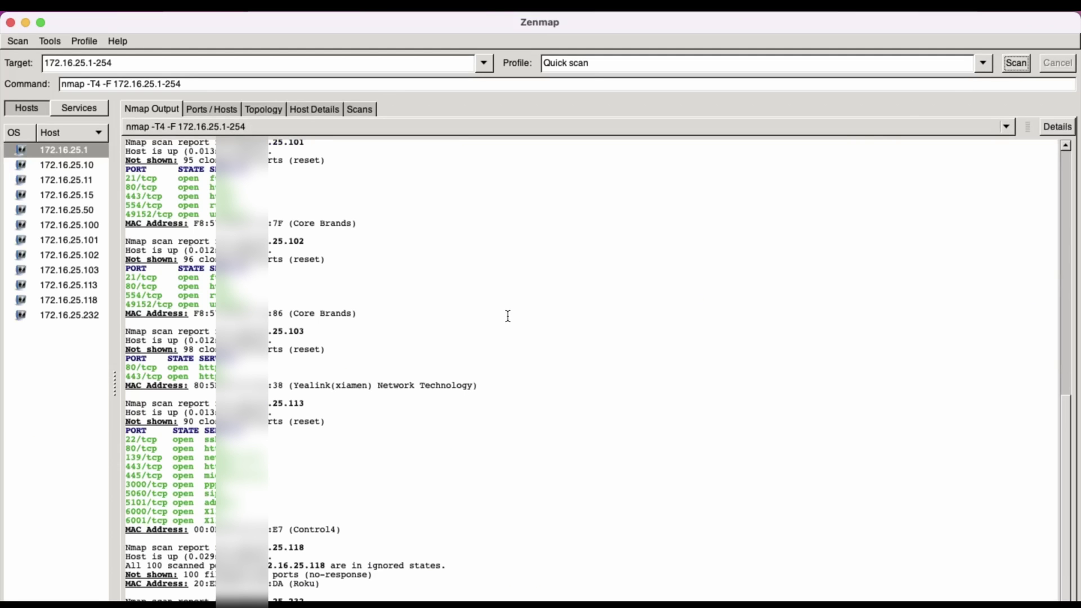
{"action": "scroll", "coordinate": [508, 316], "scroll_direction": "up", "scroll_amount": 10}
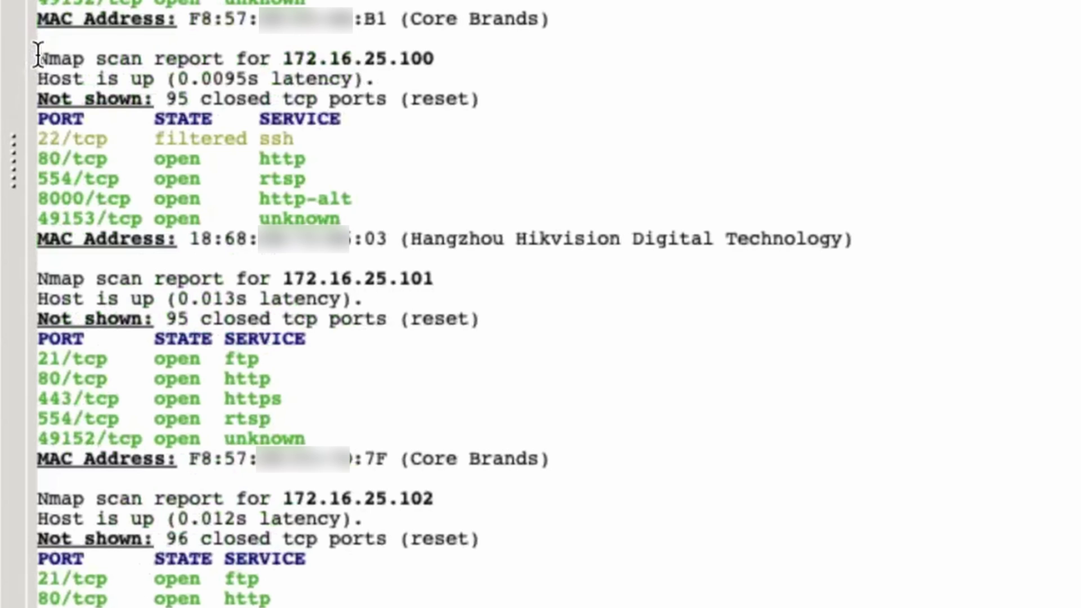
{"action": "left_click_drag", "start_coordinate": [38, 55], "coordinate": [874, 237]}
{"action": "left_click", "coordinate": [176, 236]}
Copy the MAC address of the 172.16.25.100 Hikvision host
{"action": "left_click_drag", "start_coordinate": [190, 239], "coordinate": [292, 225]}
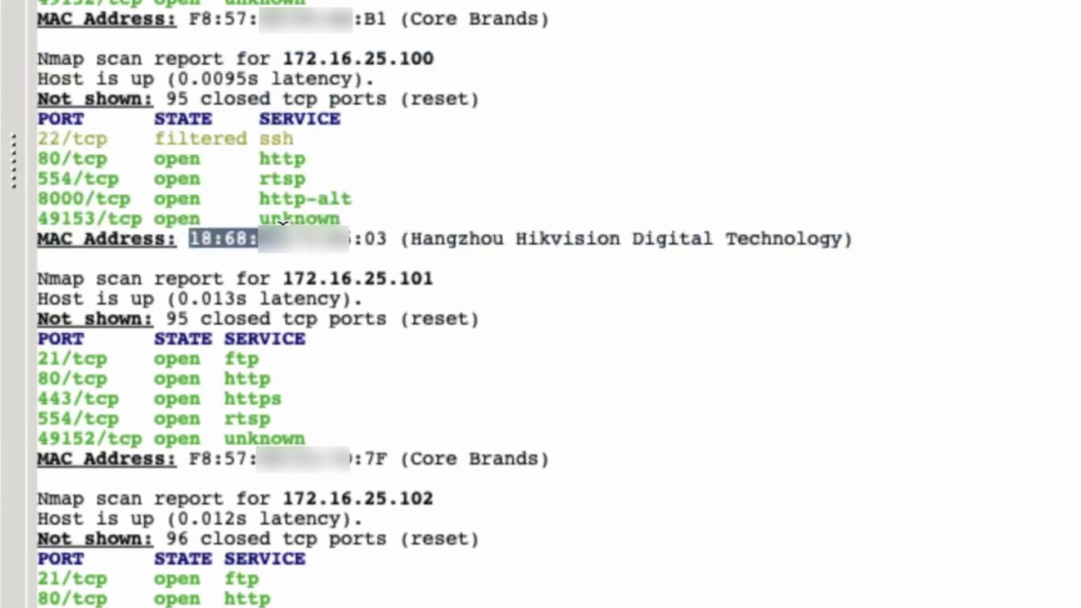
{"action": "right_click", "coordinate": [244, 240]}
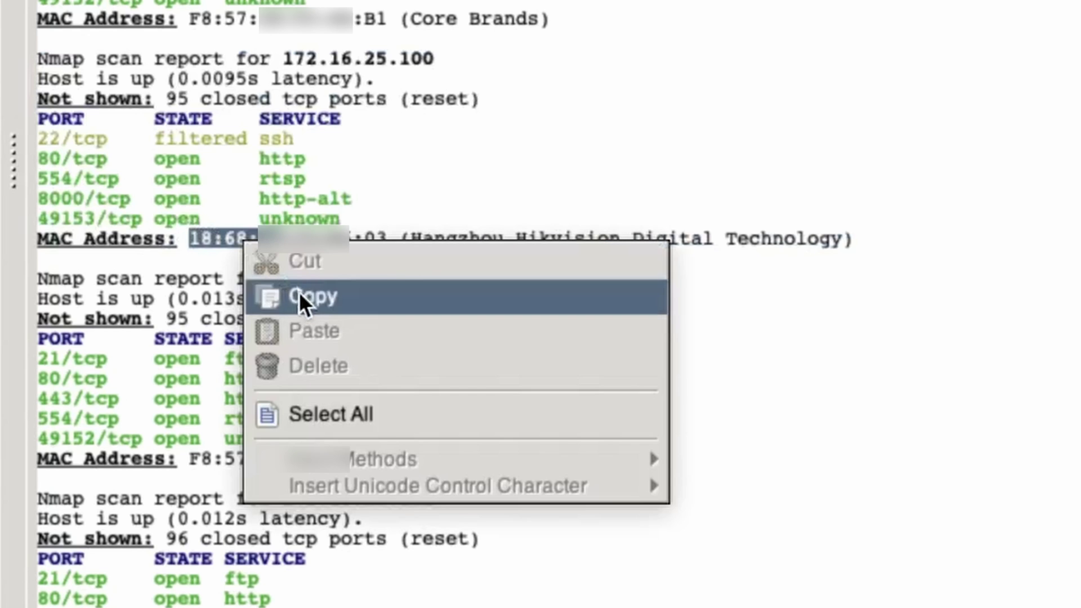
{"action": "left_click", "coordinate": [299, 296]}
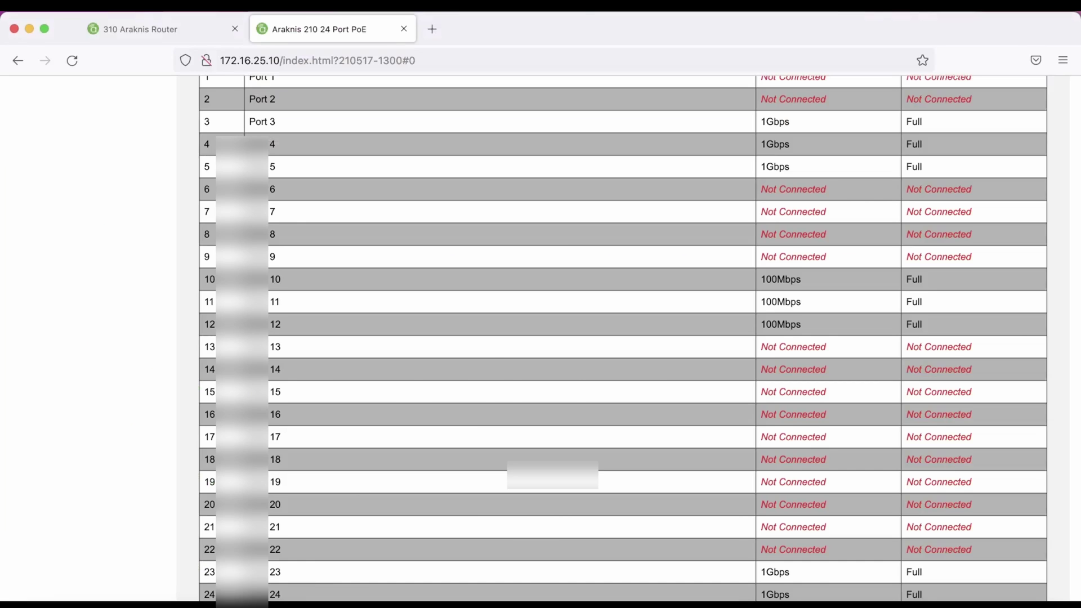
Search the web for 'oui lookup' and open the Wireshark OUI Lookup Tool
{"action": "key", "text": "super+t"}
{"action": "type", "text": "oui "}
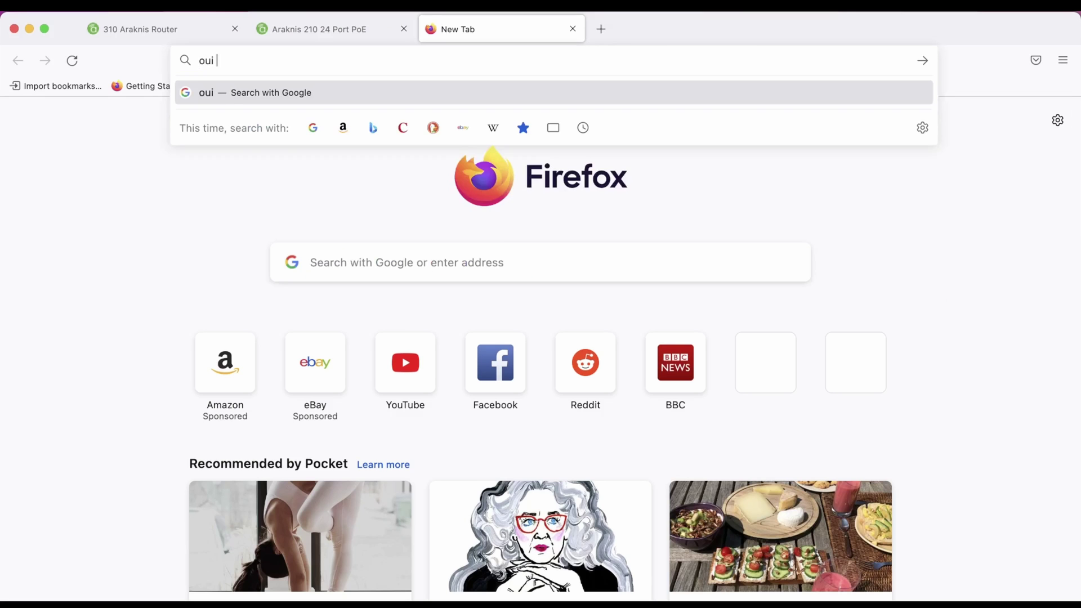
{"action": "type", "text": "lookup"}
{"action": "key", "text": "Return"}
{"action": "left_click", "coordinate": [225, 244]}
Look up the pasted MAC prefix 18:68:cb, resolving it to Hangzhou Hikvision
{"action": "left_click", "coordinate": [203, 483]}
{"action": "key", "text": "super+v"}
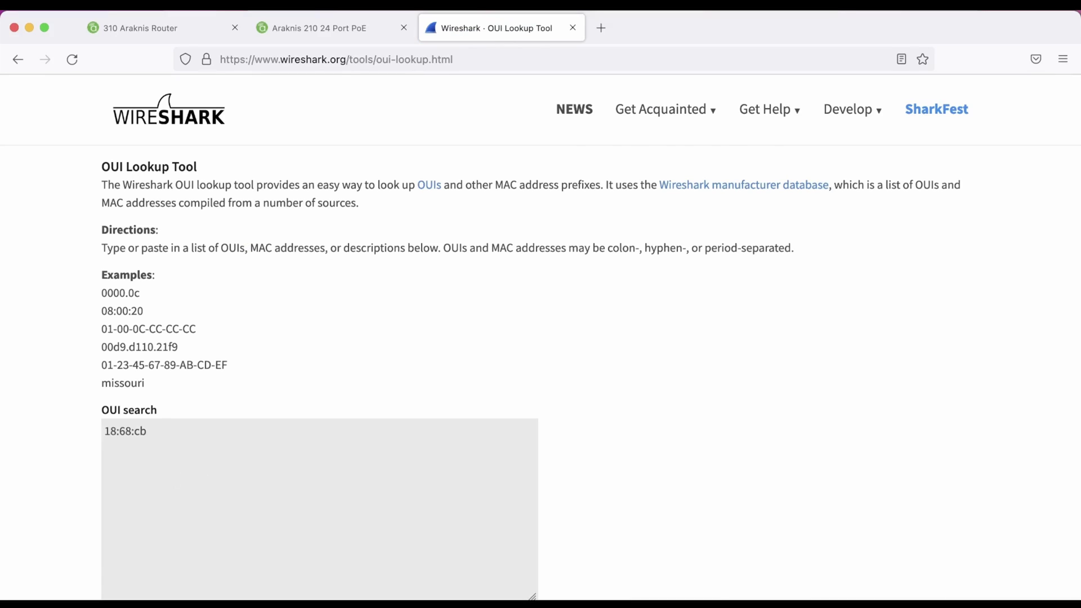
{"action": "scroll", "coordinate": [591, 351], "scroll_direction": "down", "scroll_amount": 2}
{"action": "left_click", "coordinate": [115, 595]}
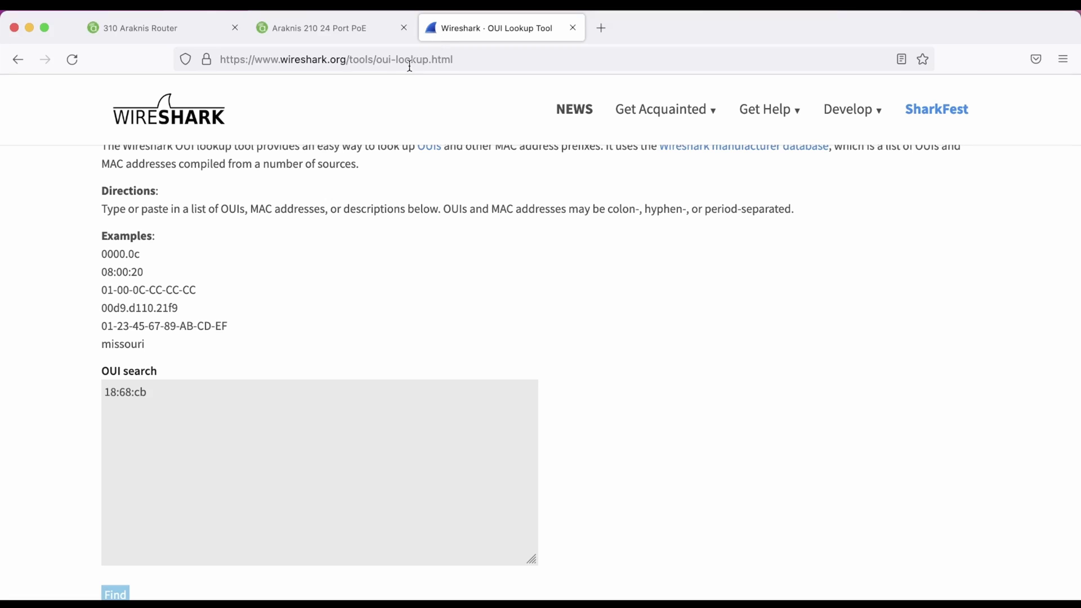
{"action": "left_click", "coordinate": [169, 28]}
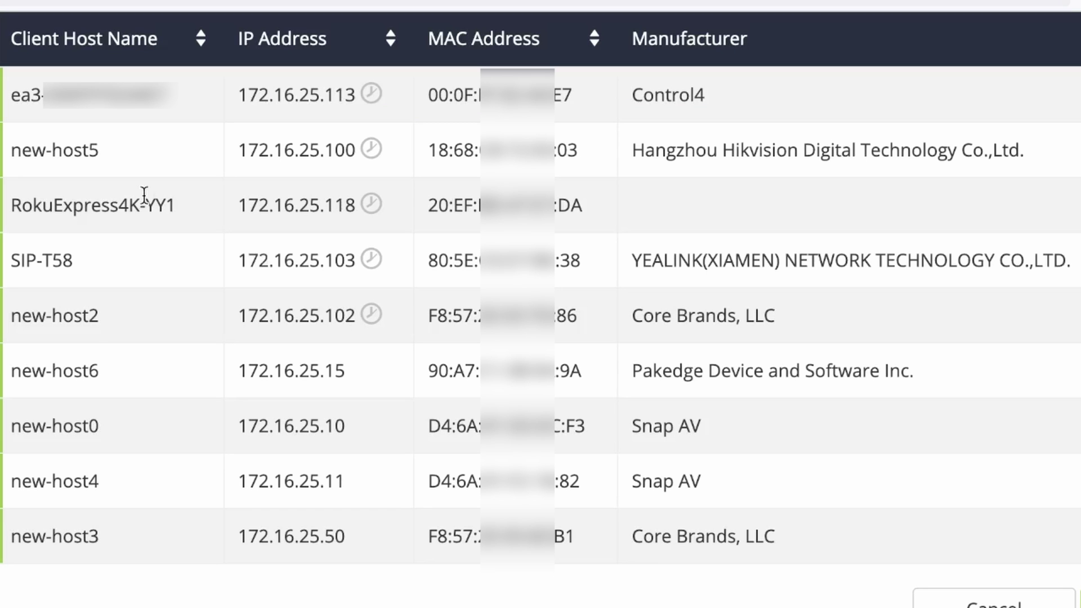
Highlight new-host5's 18:68 MAC address and its Hangzhou Hikvision manufacturer at 172.16.25.100
{"action": "left_click_drag", "start_coordinate": [508, 164], "coordinate": [540, 165]}
{"action": "left_click_drag", "start_coordinate": [477, 148], "coordinate": [498, 149]}
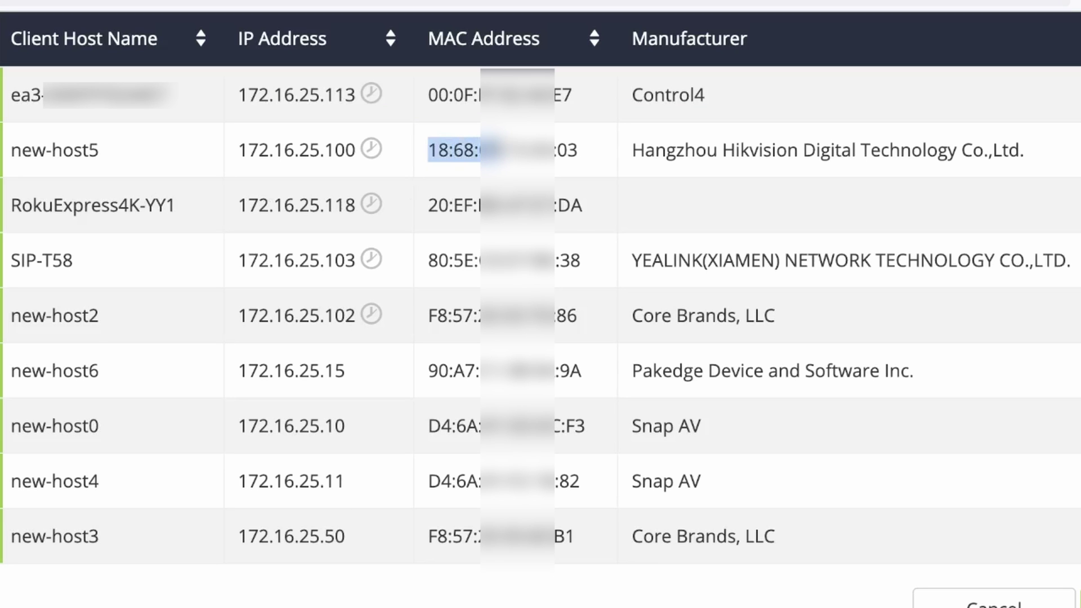
{"action": "left_click_drag", "start_coordinate": [633, 150], "coordinate": [1069, 145]}
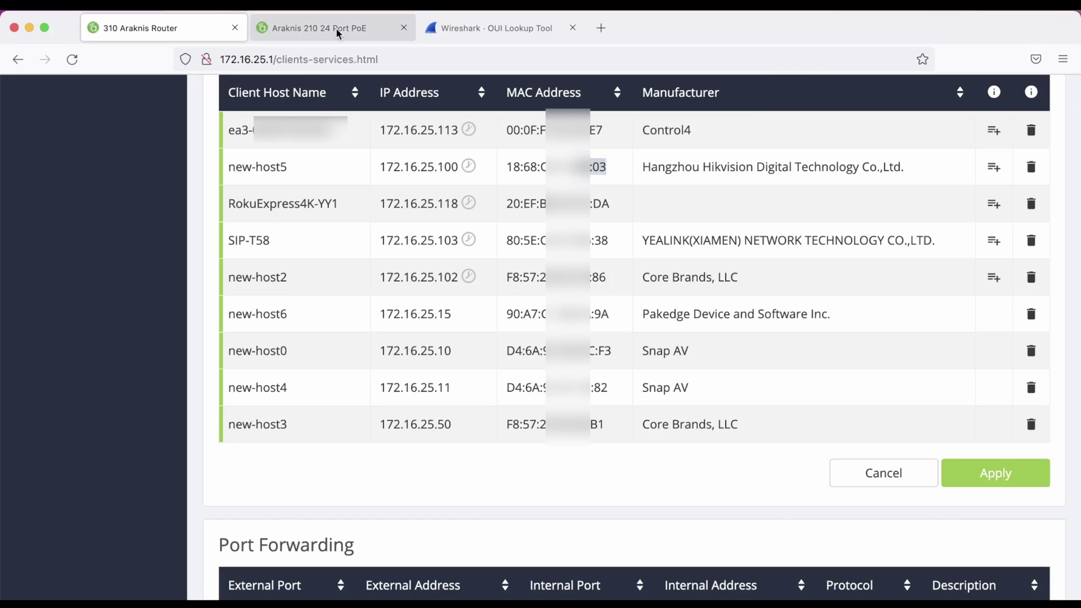
Open the switch's Advanced > Neighbors > MAC Address Table and mark port 12 beside the 18:68 MAC
{"action": "left_click", "coordinate": [336, 29]}
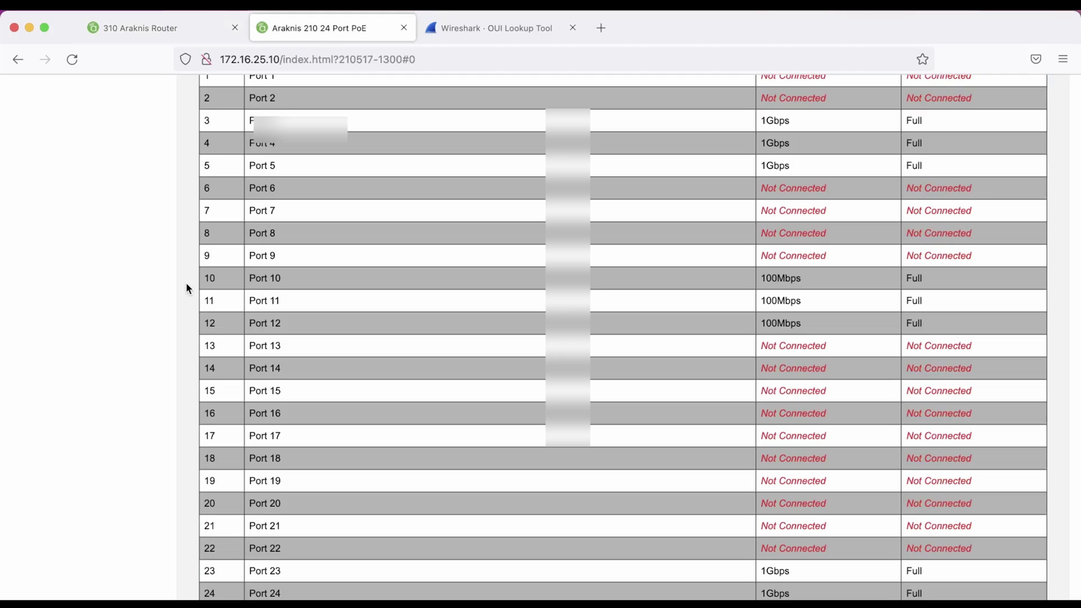
{"action": "scroll", "coordinate": [186, 282], "scroll_direction": "up", "scroll_amount": 5}
{"action": "left_click", "coordinate": [84, 208]}
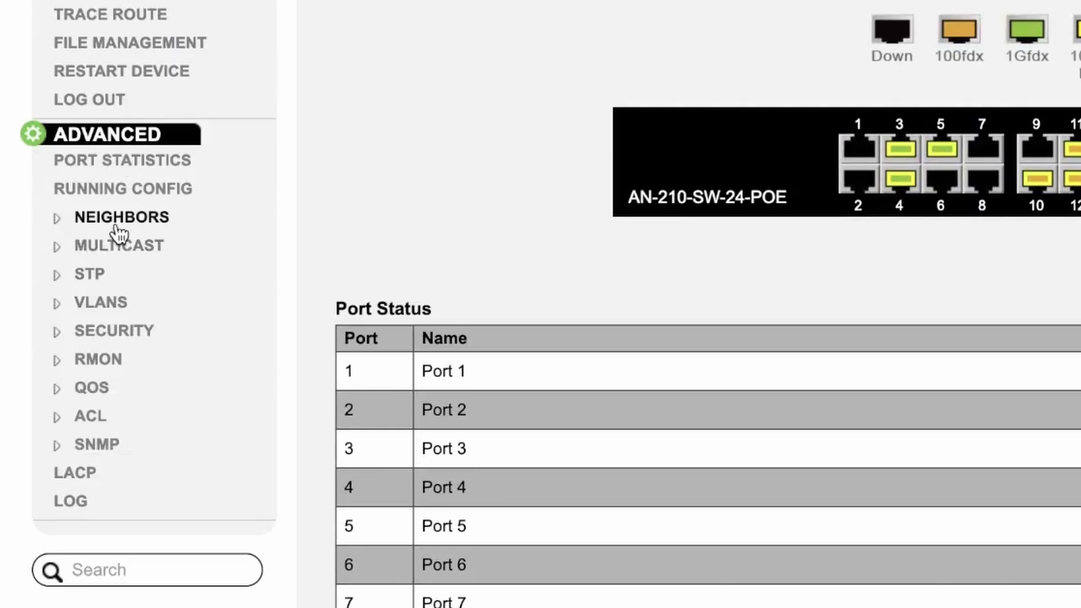
{"action": "left_click", "coordinate": [73, 251]}
{"action": "left_click", "coordinate": [71, 263]}
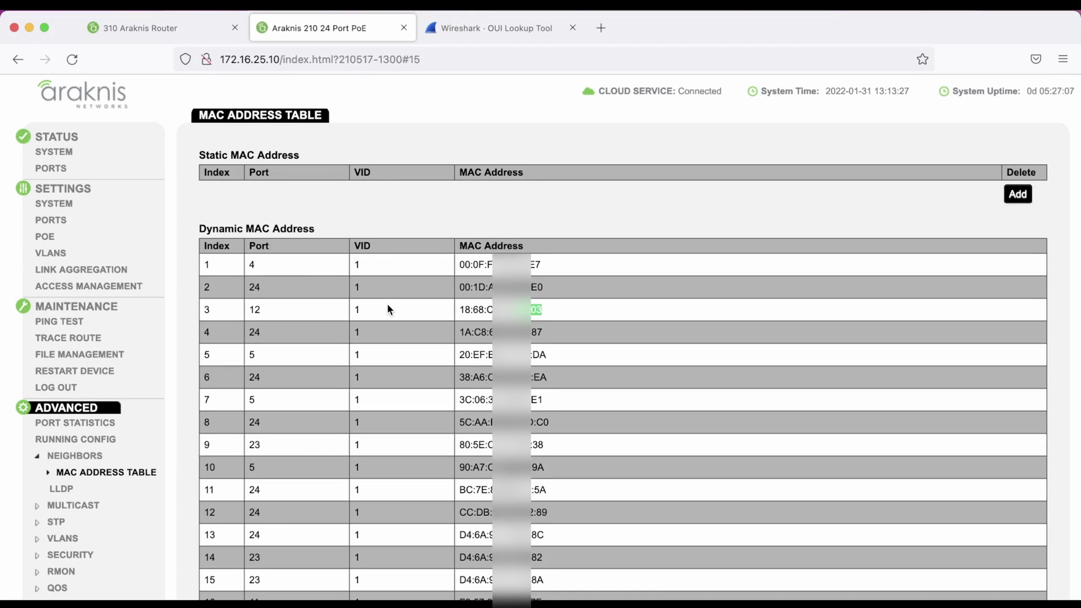
{"action": "double_click", "coordinate": [248, 309]}
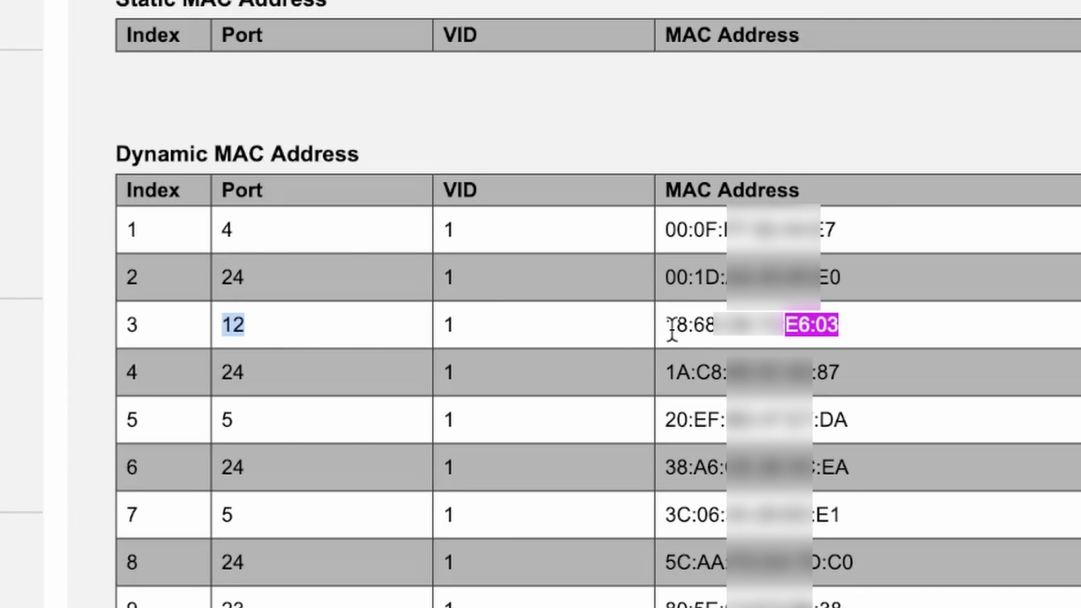
{"action": "left_click_drag", "start_coordinate": [676, 326], "coordinate": [747, 332]}
Rename switch port 12 to 'Internal Camera' in the port settings and apply the change
{"action": "left_click", "coordinate": [718, 338]}
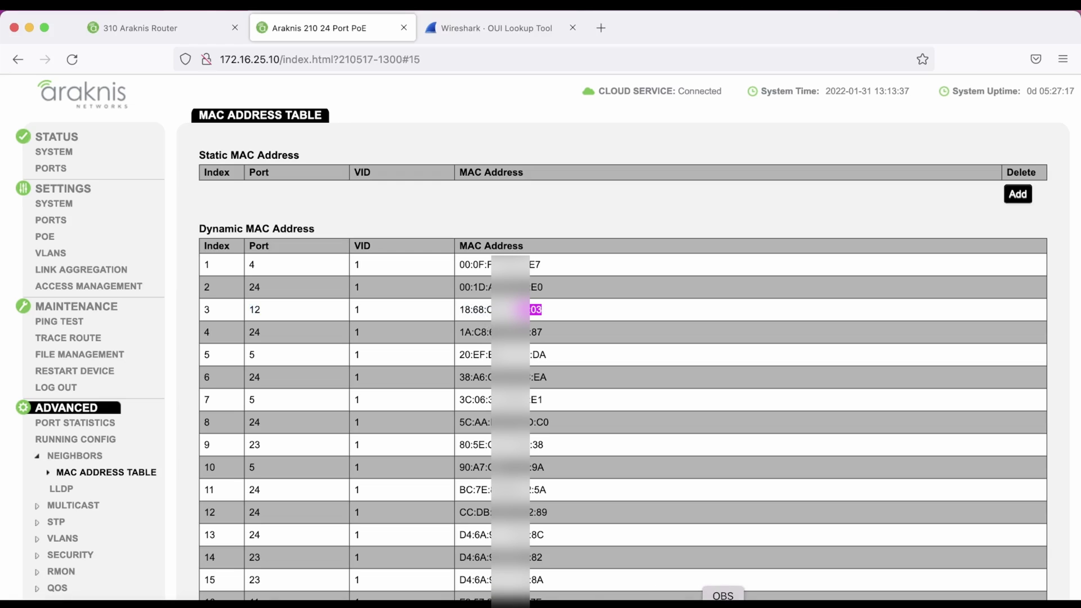
{"action": "left_click", "coordinate": [50, 219]}
{"action": "scroll", "coordinate": [391, 264], "scroll_direction": "down", "scroll_amount": 3}
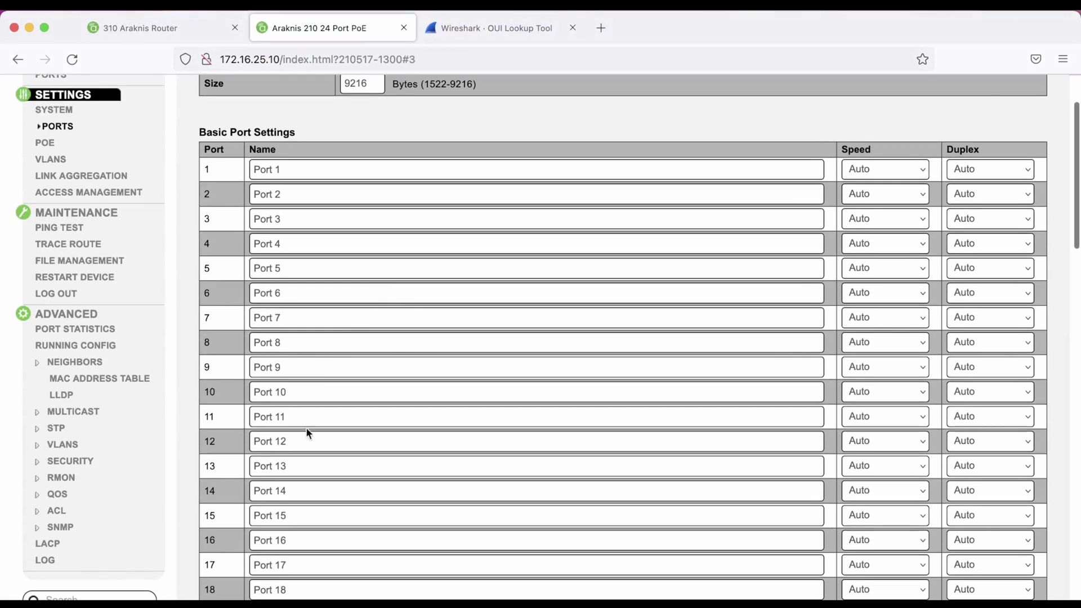
{"action": "triple_click", "coordinate": [289, 441]}
{"action": "type", "text": "Internal Camera"}
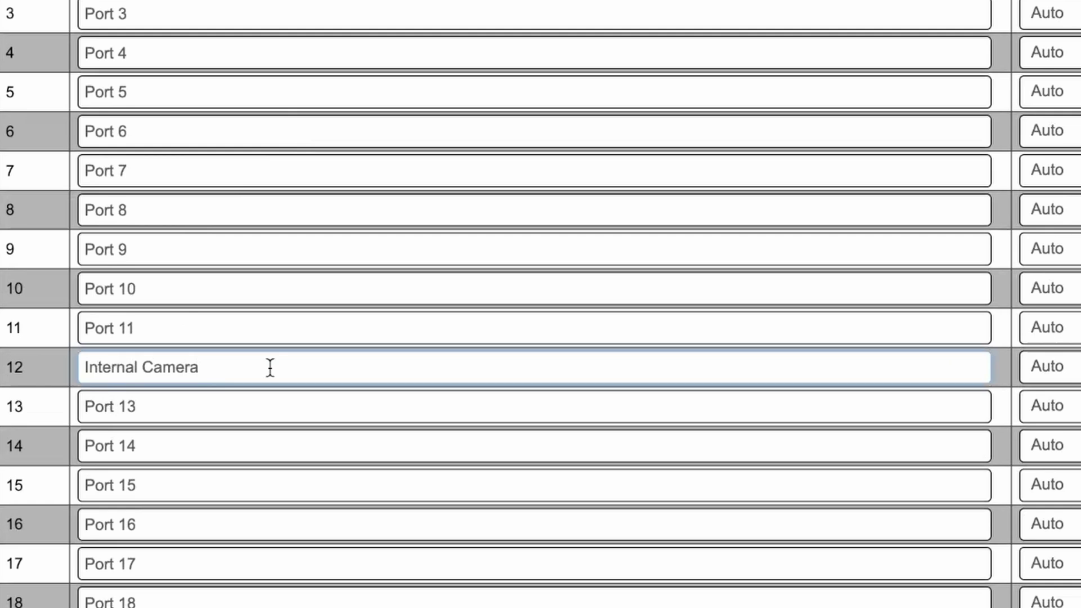
{"action": "scroll", "coordinate": [289, 374], "scroll_direction": "down", "scroll_amount": 10}
{"action": "scroll", "coordinate": [540, 304], "scroll_direction": "down", "scroll_amount": 10}
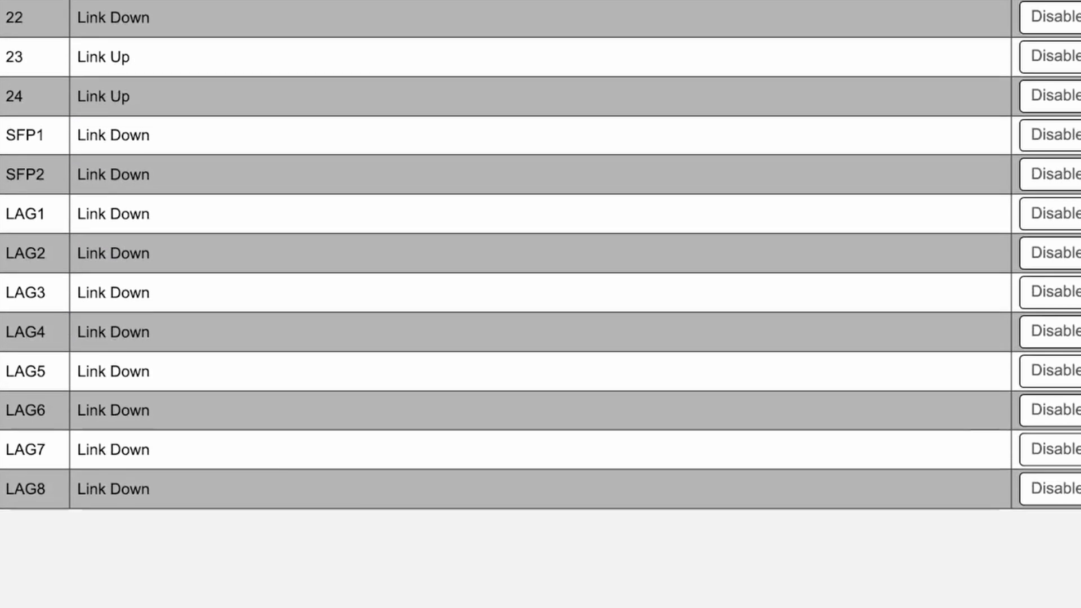
{"action": "left_click", "coordinate": [969, 575]}
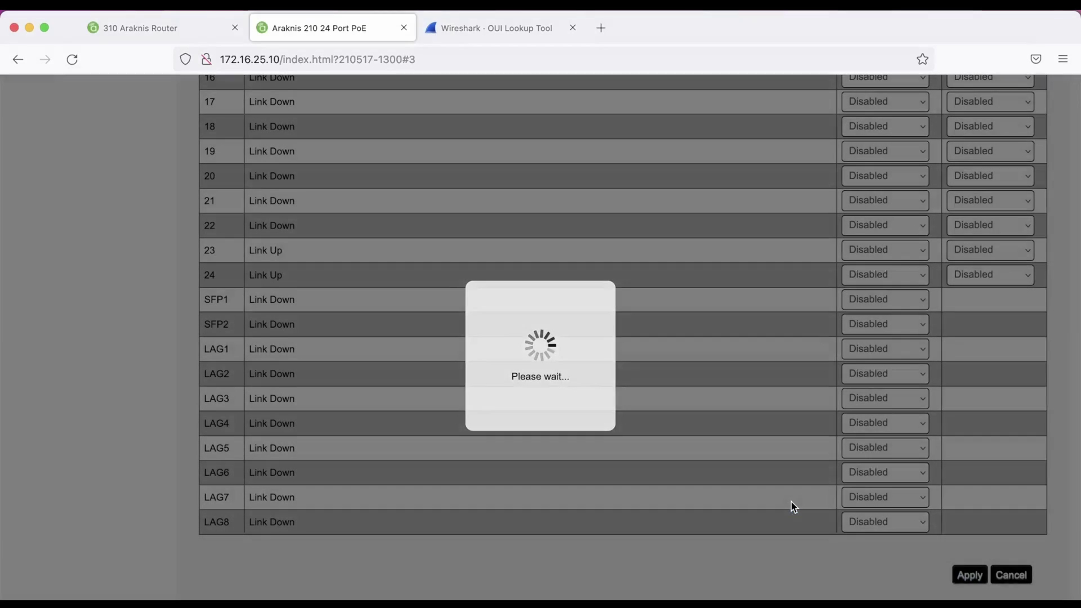
{"action": "scroll", "coordinate": [666, 400], "scroll_direction": "up", "scroll_amount": 3}
{"action": "scroll", "coordinate": [666, 399], "scroll_direction": "up", "scroll_amount": 10}
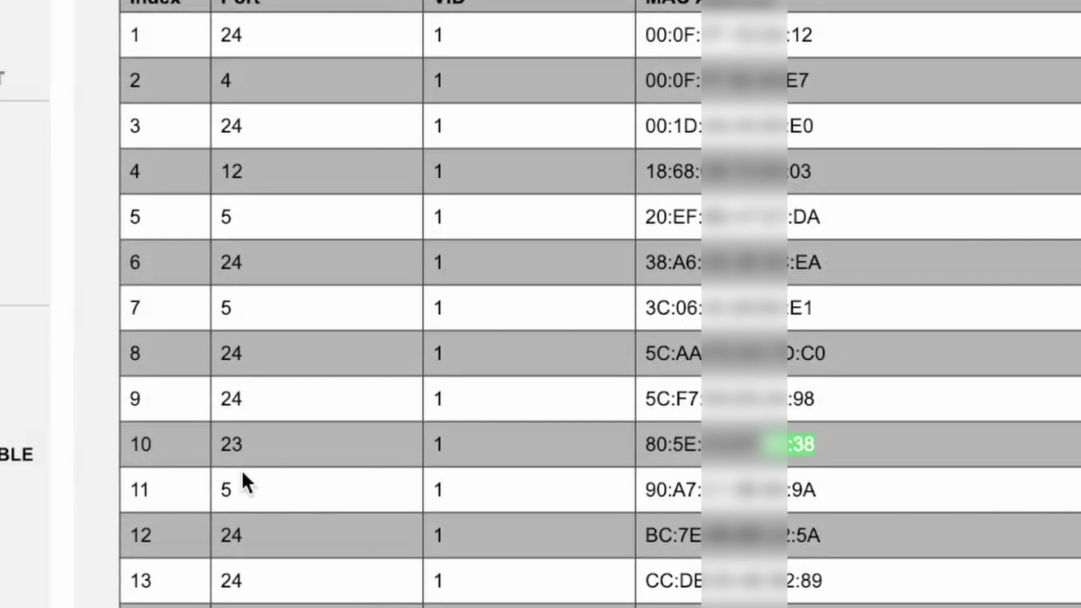
Highlight the port-23 MAC table entries: row 10 with MAC ending :38, and row 15
{"action": "double_click", "coordinate": [226, 445]}
{"action": "left_click_drag", "start_coordinate": [271, 456], "coordinate": [842, 447]}
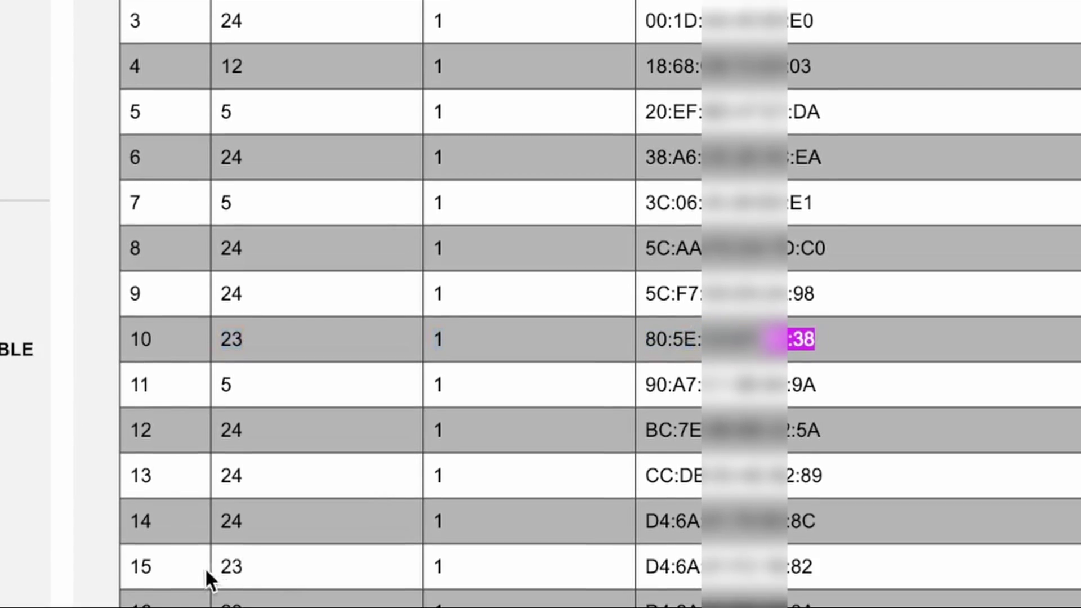
{"action": "left_click_drag", "start_coordinate": [205, 568], "coordinate": [851, 550]}
In the router's client list, highlight the SIP-T58 client's name, MAC address and IP address
{"action": "left_click", "coordinate": [169, 29]}
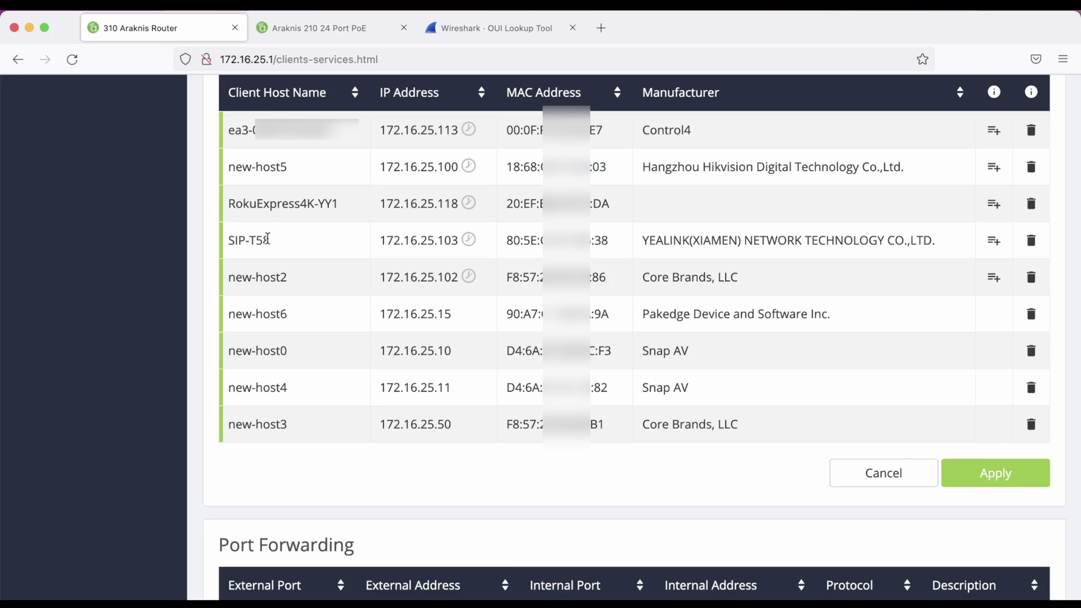
{"action": "left_click_drag", "start_coordinate": [228, 239], "coordinate": [308, 238]}
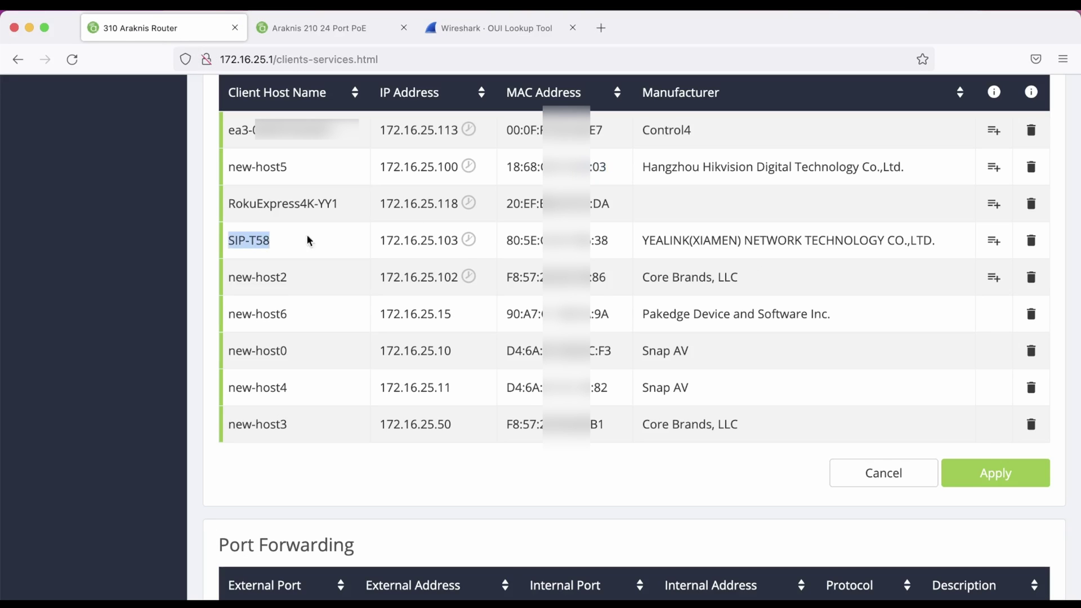
{"action": "left_click_drag", "start_coordinate": [507, 240], "coordinate": [542, 239]}
{"action": "left_click", "coordinate": [416, 239]}
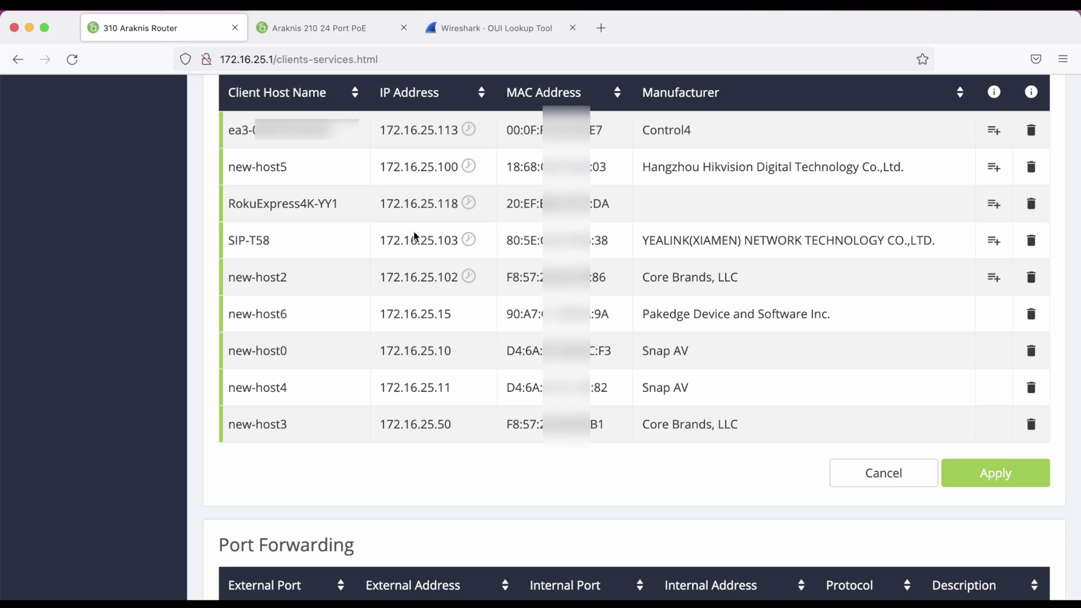
{"action": "left_click_drag", "start_coordinate": [381, 238], "coordinate": [461, 243]}
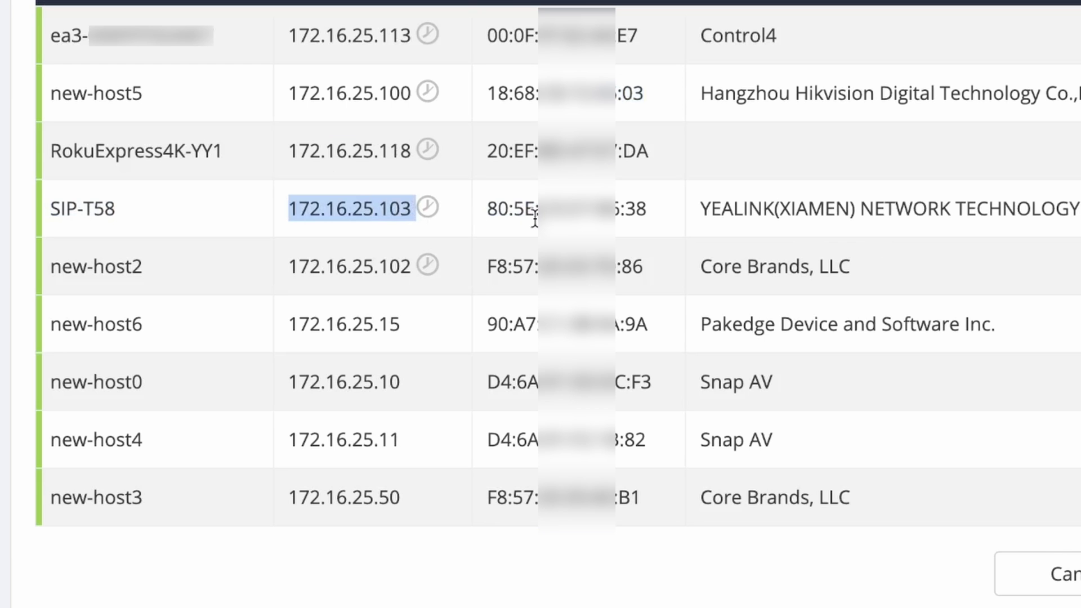
{"action": "left_click", "coordinate": [549, 246]}
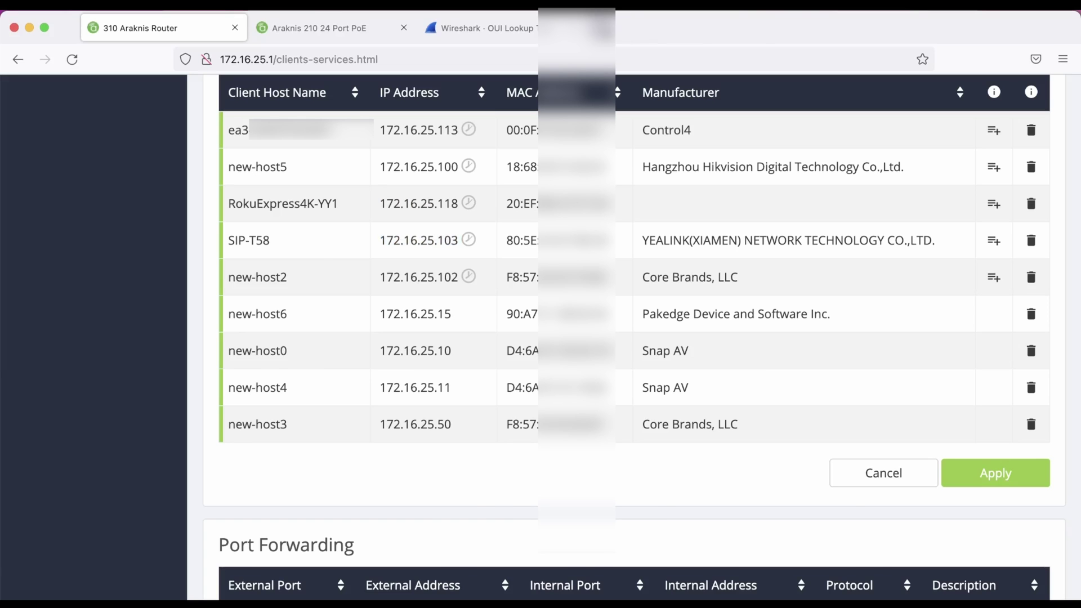
Open 172.16.25.103 in a new tab past the certificate warning, then return to the switch tab
{"action": "key", "text": "super+t"}
{"action": "type", "text": "72.16.25.103"}
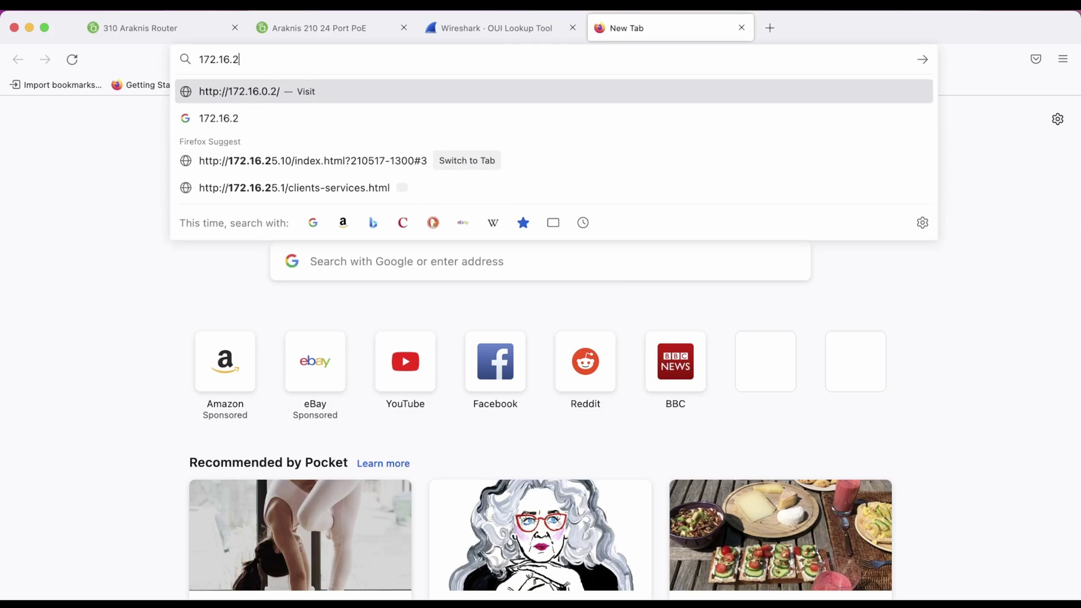
{"action": "key", "text": "Return"}
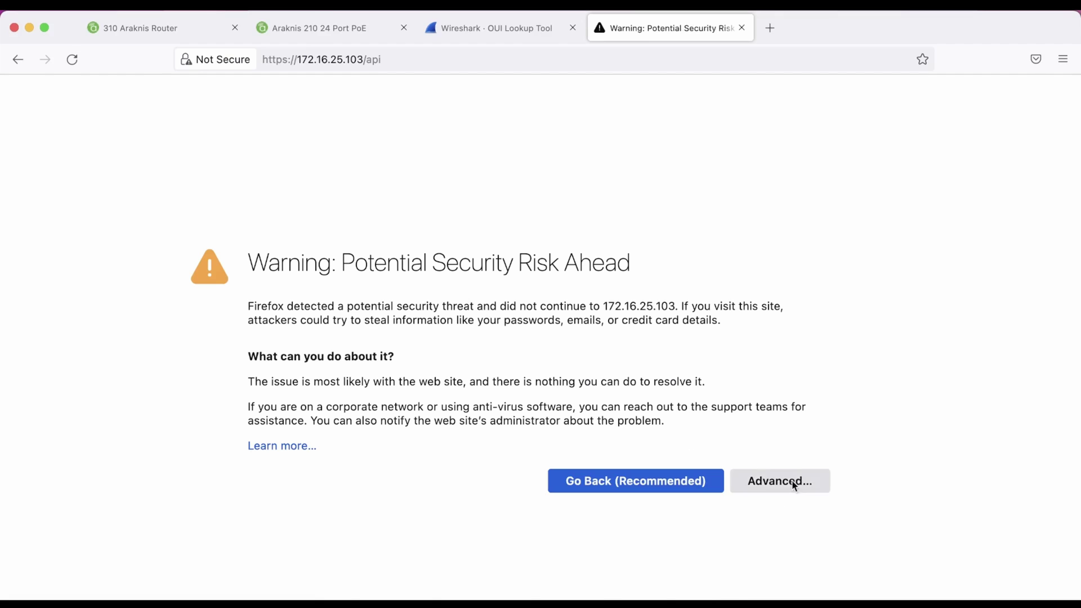
{"action": "left_click", "coordinate": [796, 482]}
{"action": "left_click", "coordinate": [534, 598]}
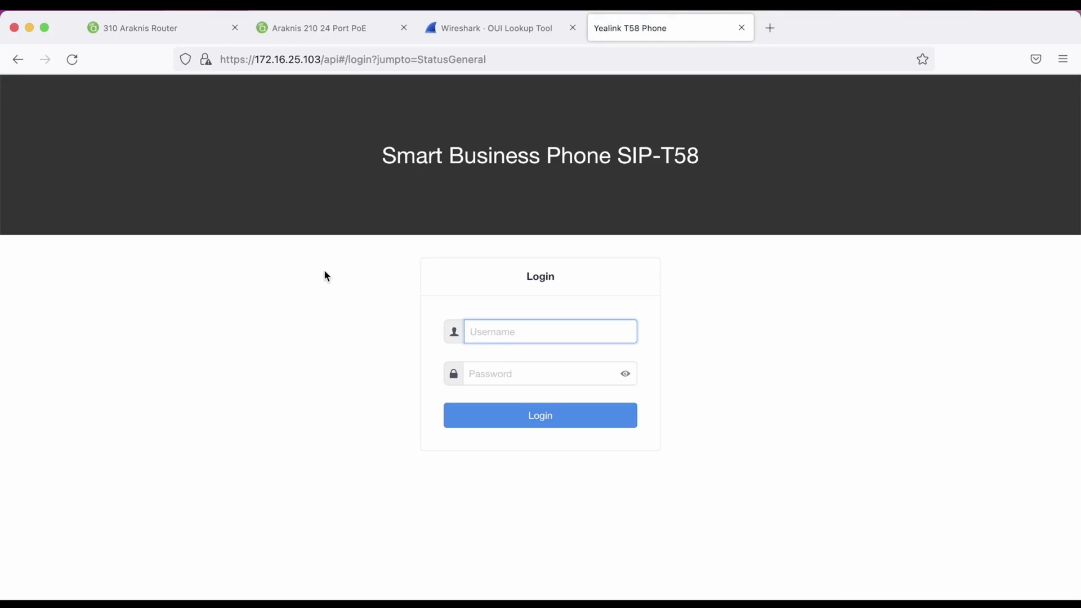
{"action": "key", "text": "ctrl+shift+Tab"}
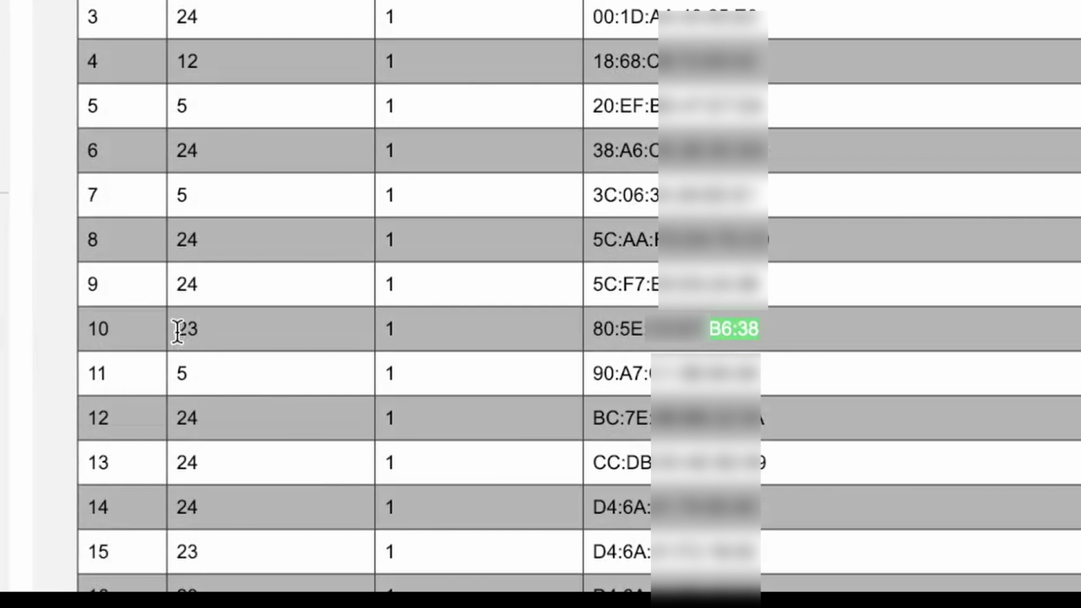
Highlight port 23 beside the phone's MAC in the 24-port switch's MAC table
{"action": "double_click", "coordinate": [255, 466]}
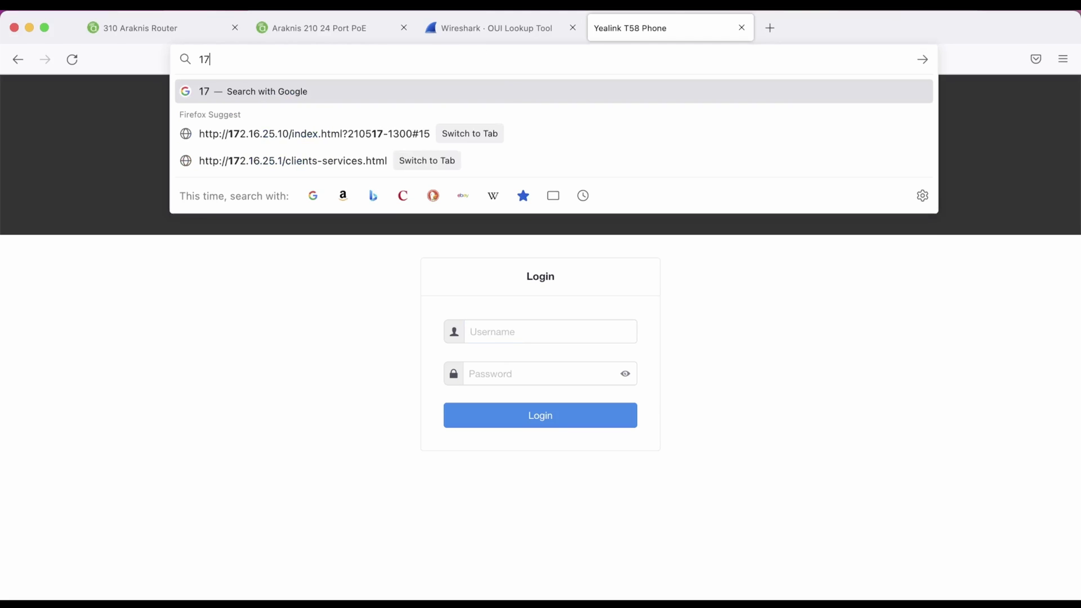
Load 172.16.25.11 and sign in to the 8-port switch with its login credentials
{"action": "type", "text": "2.16.25.11"}
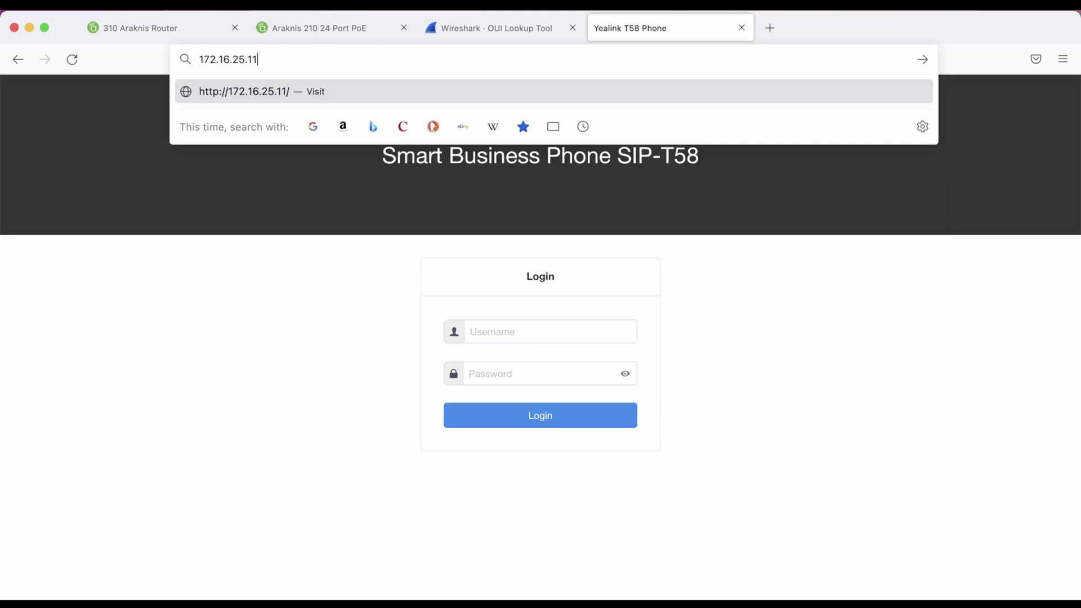
{"action": "key", "text": "Return"}
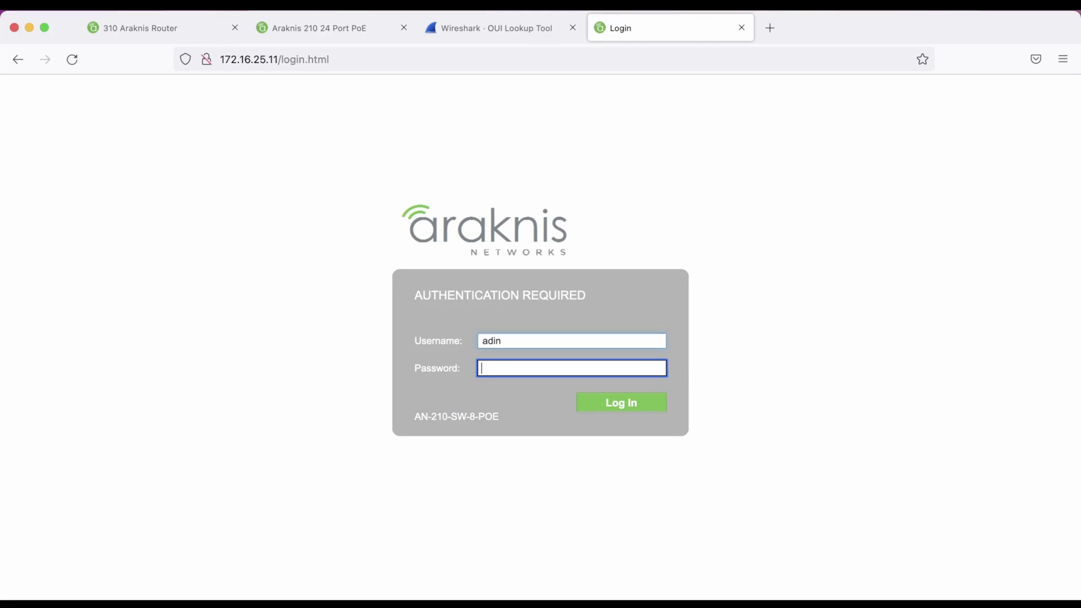
{"action": "type", "text": "a"}
{"action": "key", "text": "Down"}
{"action": "key", "text": "Return"}
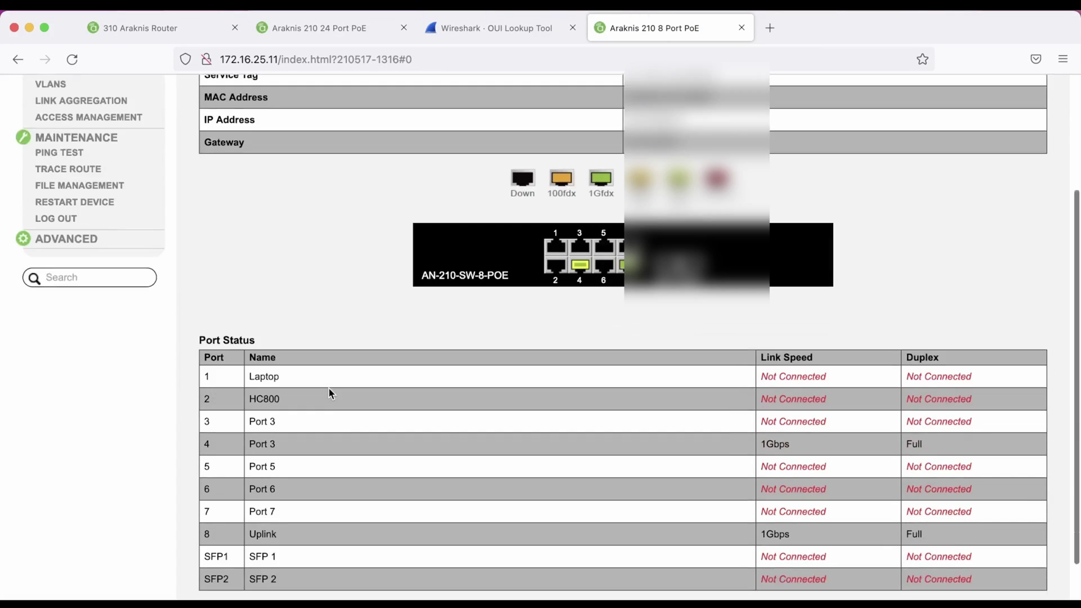
{"action": "scroll", "coordinate": [329, 388], "scroll_direction": "down", "scroll_amount": 2}
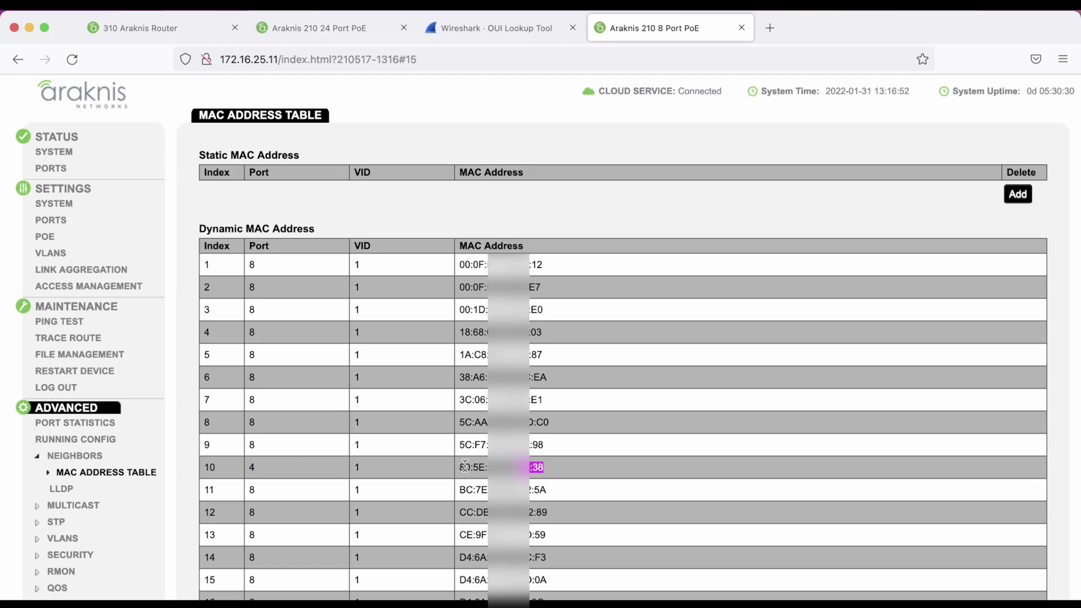
Rename port 4 to 'Desk Phone' in the 8-port switch's port settings and apply
{"action": "left_click", "coordinate": [50, 220]}
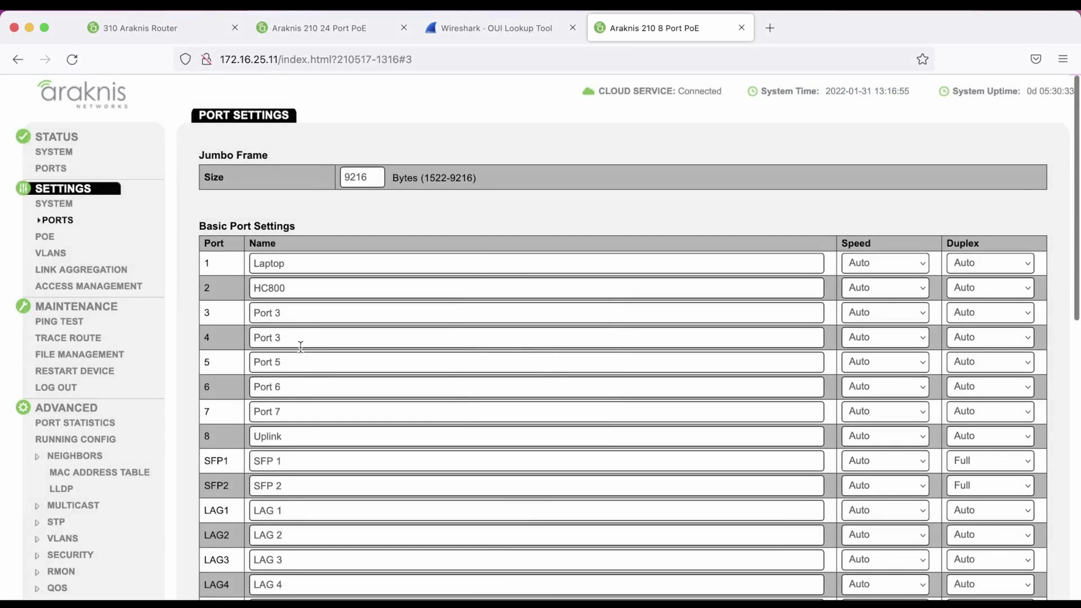
{"action": "triple_click", "coordinate": [301, 346]}
{"action": "type", "text": "Desk Phone"}
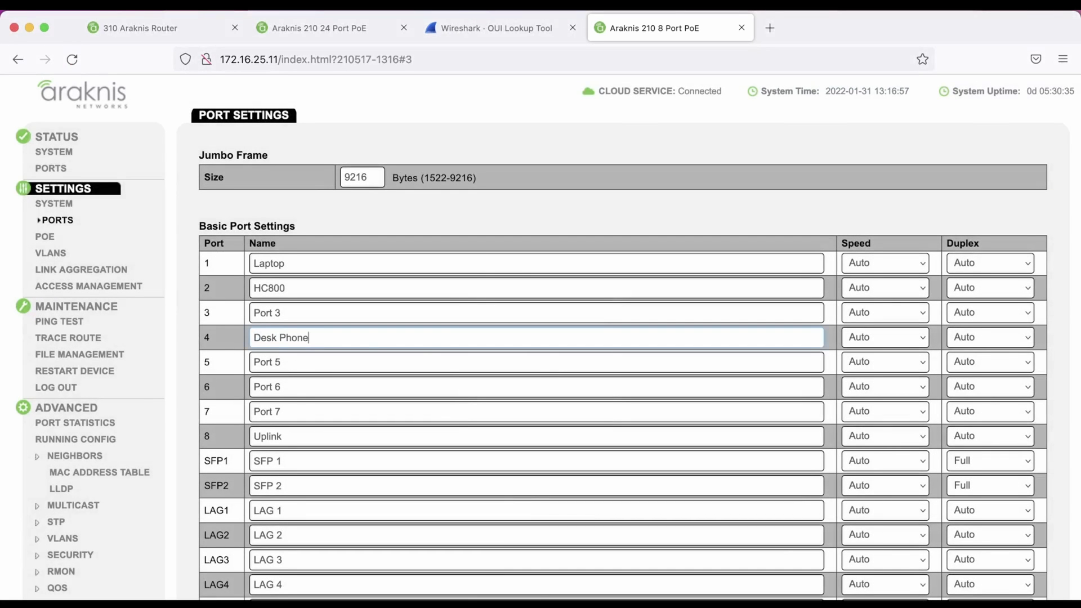
{"action": "scroll", "coordinate": [428, 347], "scroll_direction": "down", "scroll_amount": 10}
{"action": "left_click", "coordinate": [969, 575]}
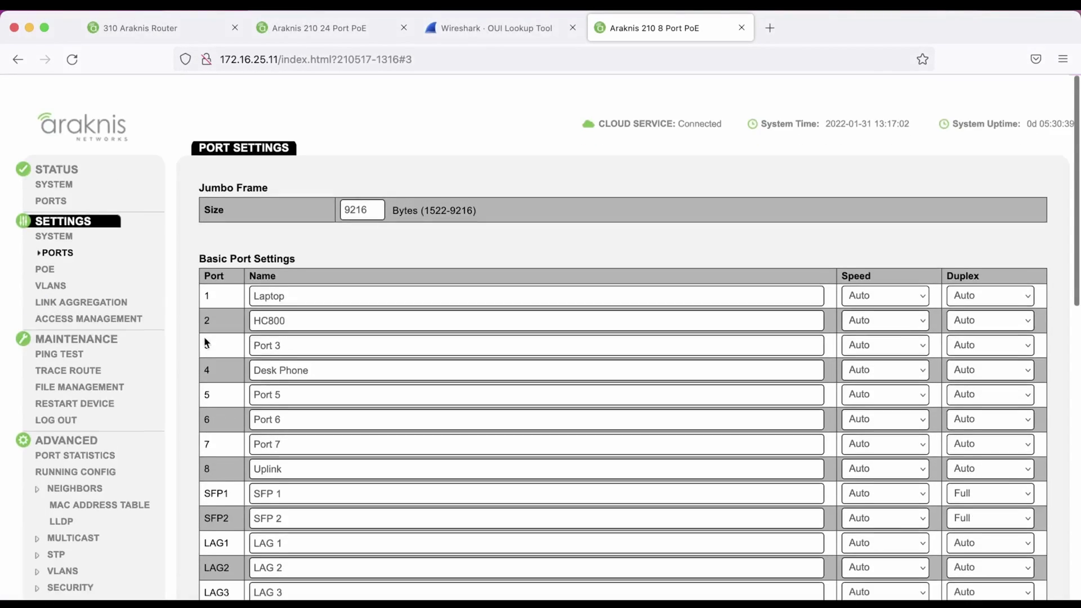
Check the 8-port switch's MAC address table, then go back to the router's client list
{"action": "scroll", "coordinate": [144, 459], "scroll_direction": "down", "scroll_amount": 1}
{"action": "left_click", "coordinate": [144, 459]}
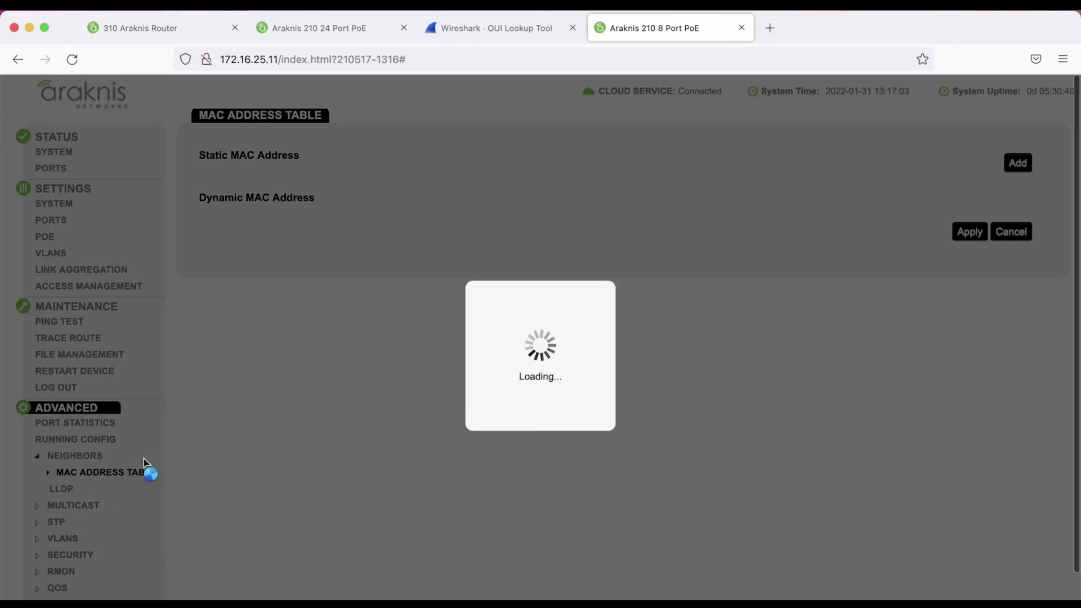
{"action": "scroll", "coordinate": [359, 401], "scroll_direction": "down", "scroll_amount": 5}
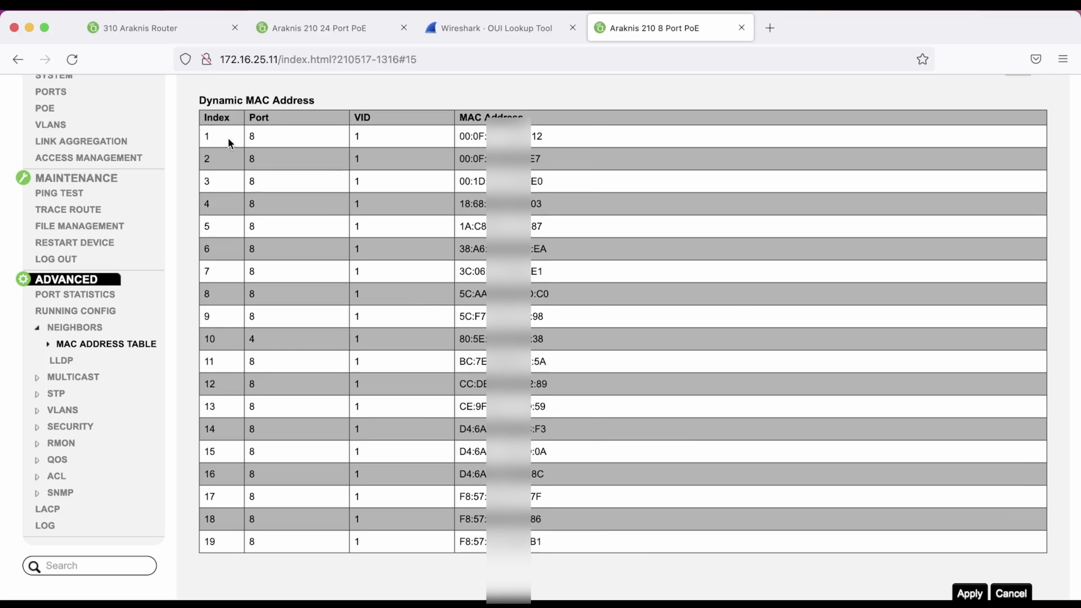
{"action": "left_click", "coordinate": [179, 33]}
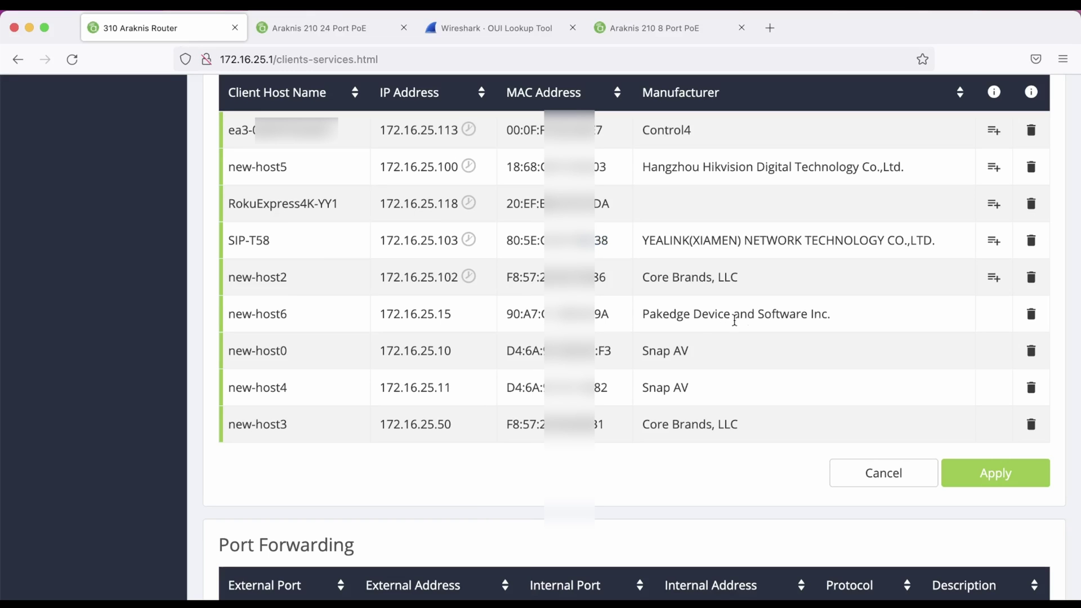
Highlight the Pakedge client's MAC in the router list and its matching port 5 entry
{"action": "left_click_drag", "start_coordinate": [837, 314], "coordinate": [591, 323]}
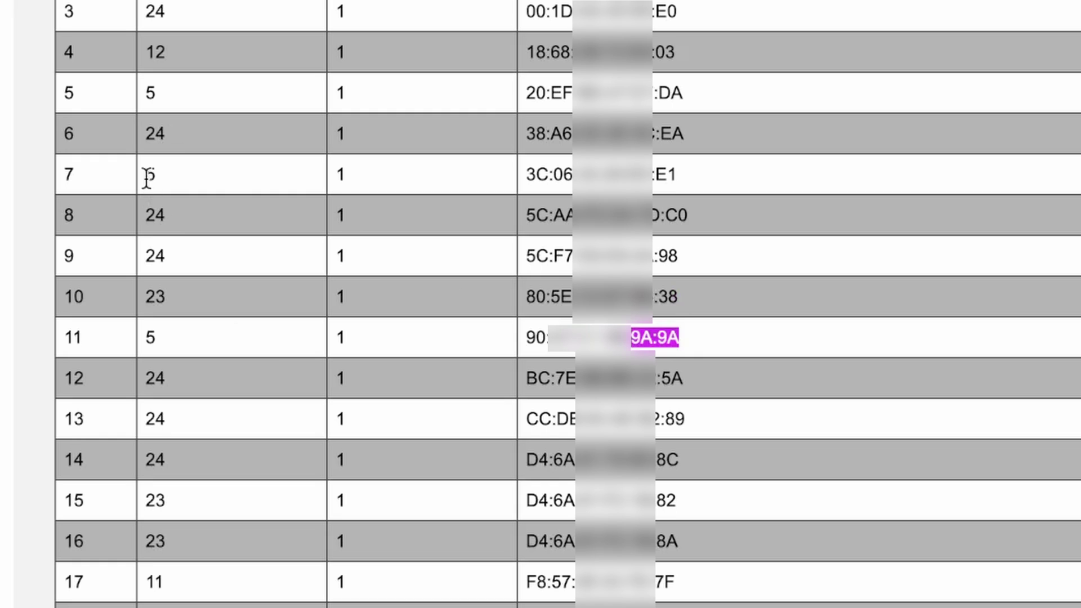
{"action": "left_click_drag", "start_coordinate": [146, 92], "coordinate": [687, 96]}
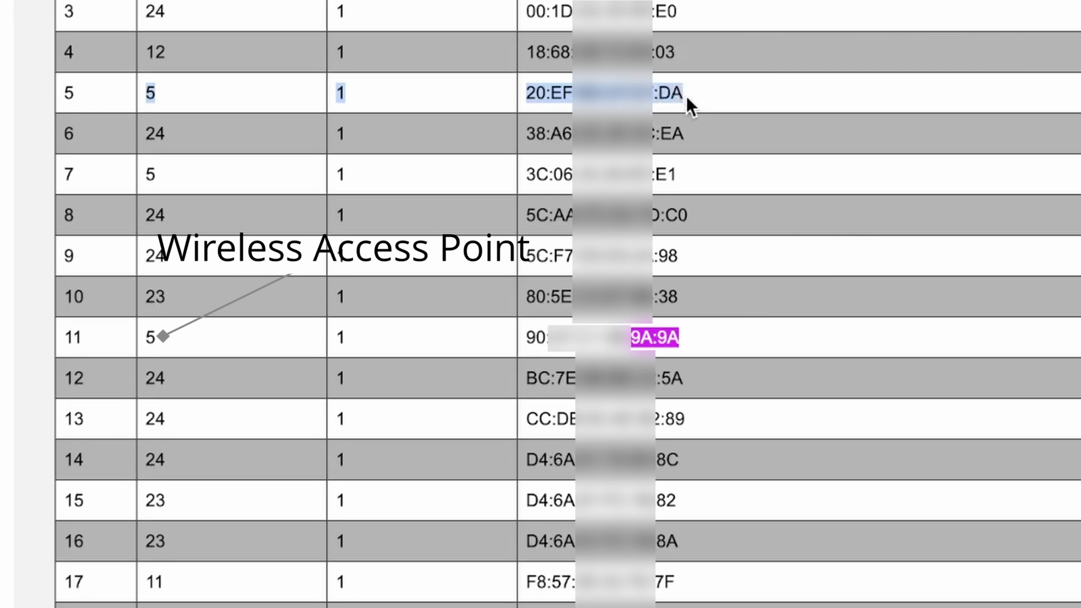
Replace port 5's name with 'WAP', apply it, and reopen the MAC address table
{"action": "left_click", "coordinate": [234, 188]}
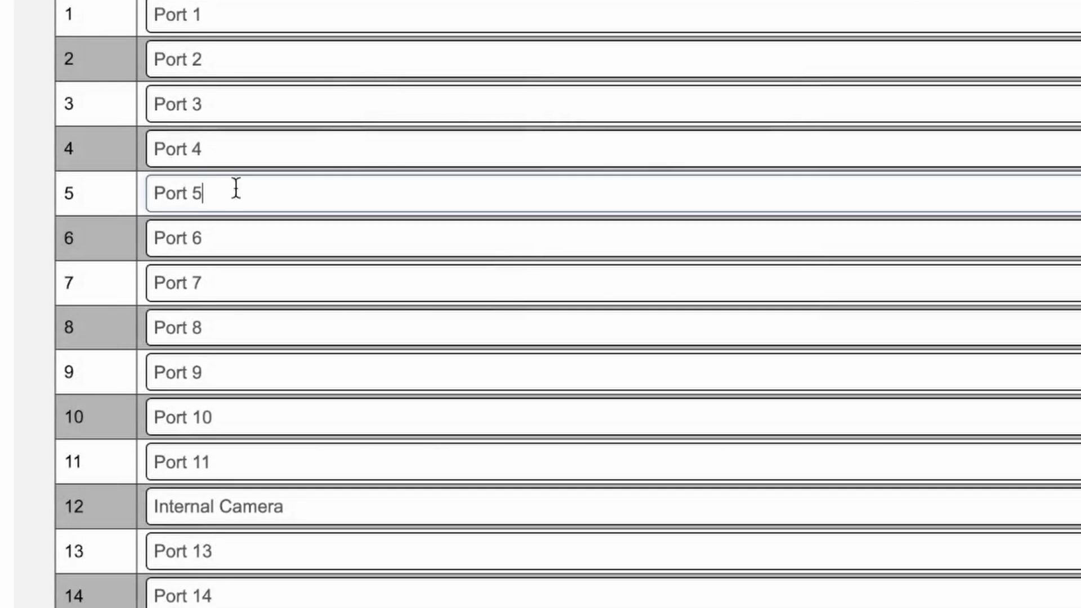
{"action": "key", "text": "BackSpace"}
{"action": "key", "text": "BackSpace"}
{"action": "key", "text": "BackSpace"}
{"action": "key", "text": "BackSpace"}
{"action": "key", "text": "BackSpace"}
{"action": "key", "text": "BackSpace"}
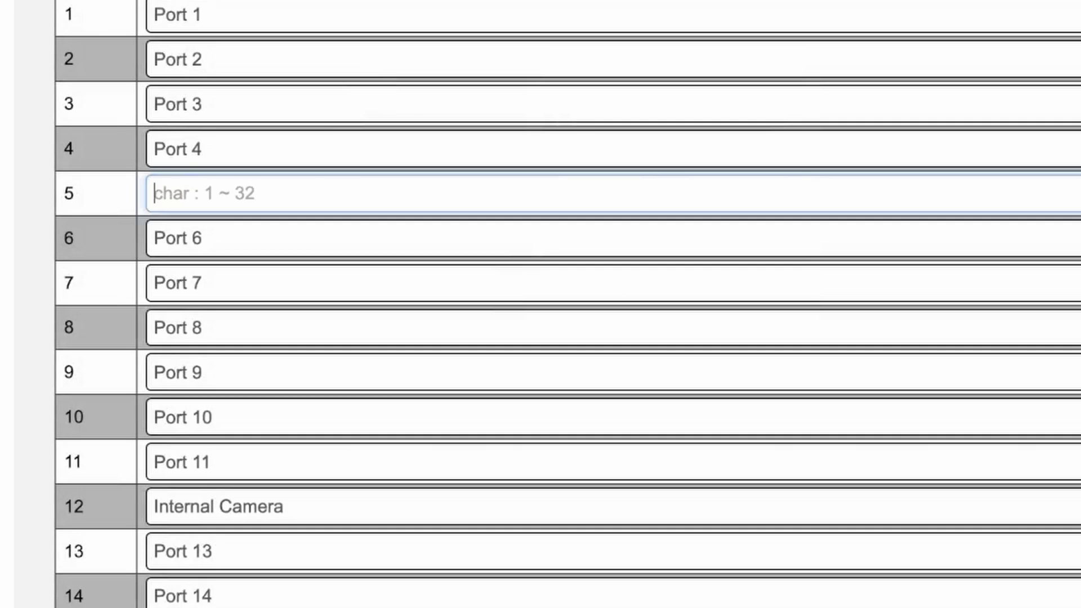
{"action": "type", "text": "WAP"}
{"action": "scroll", "coordinate": [901, 591], "scroll_direction": "down", "scroll_amount": 15}
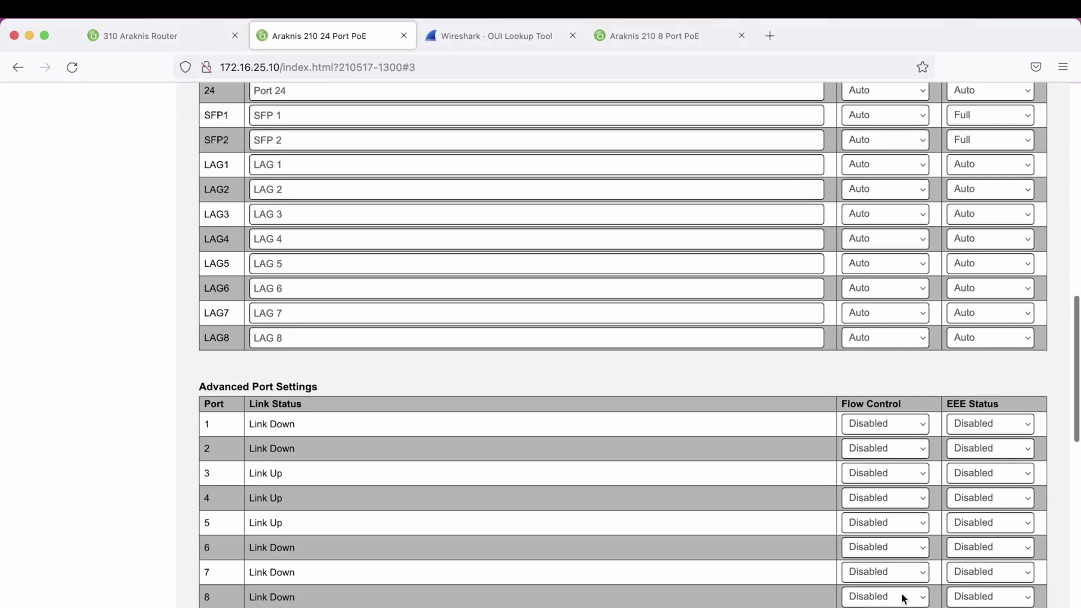
{"action": "left_click", "coordinate": [968, 583]}
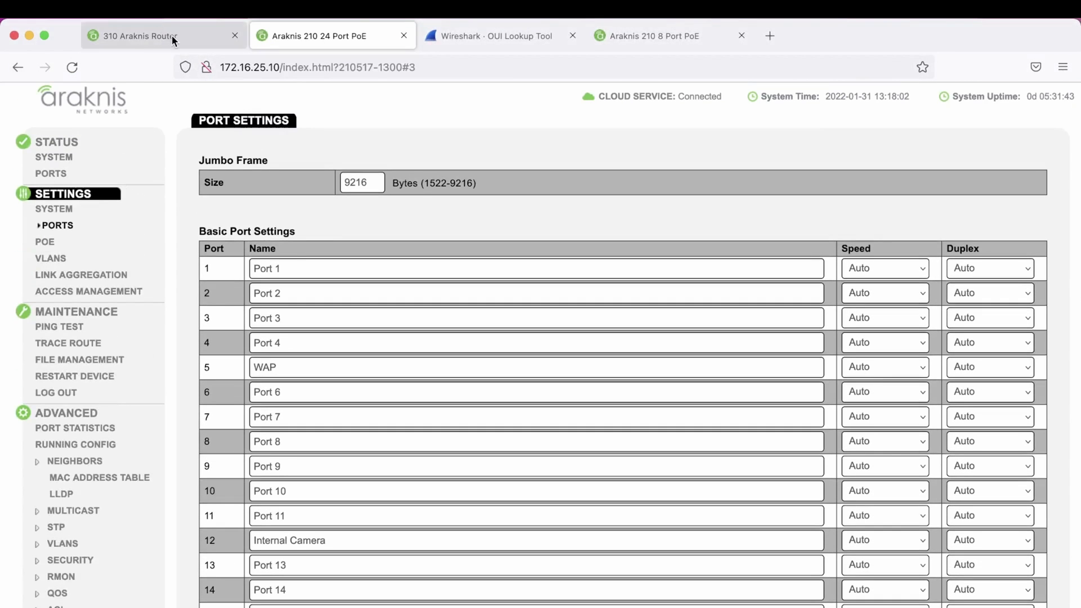
{"action": "left_click", "coordinate": [90, 479]}
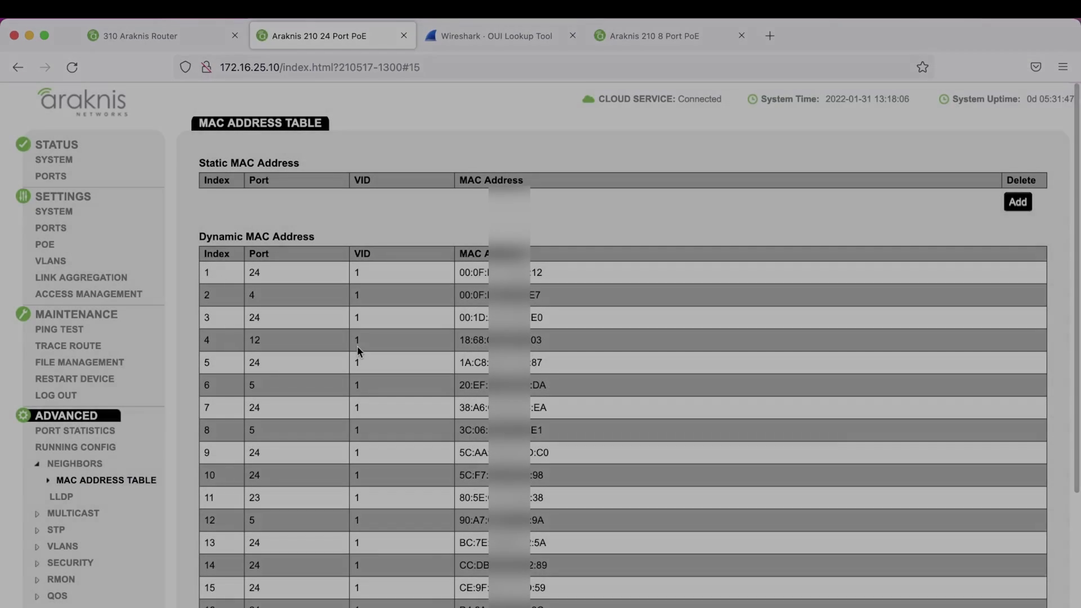